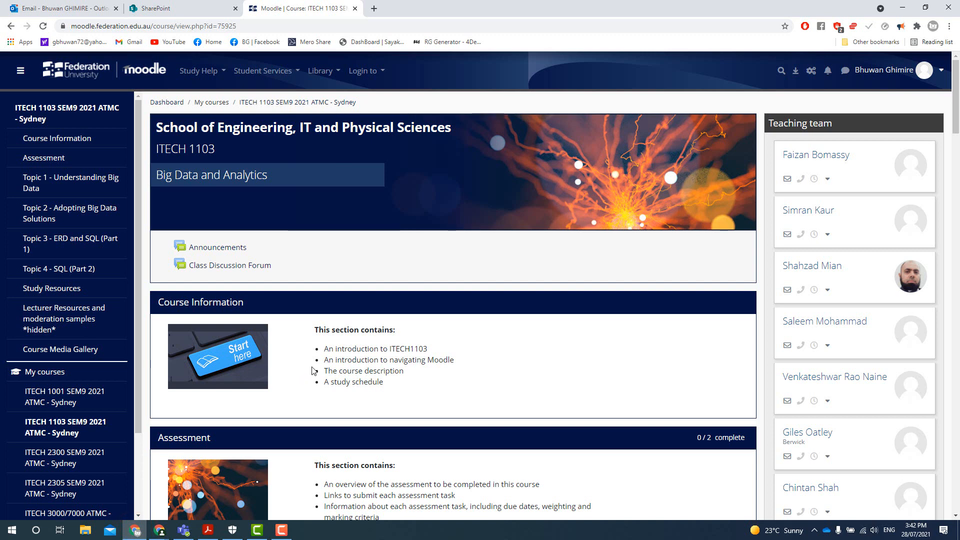
- Download the itech1103 text file and the Laboratory 1 PDF from the Topic 1 laboratory materials of the course
click(86, 184)
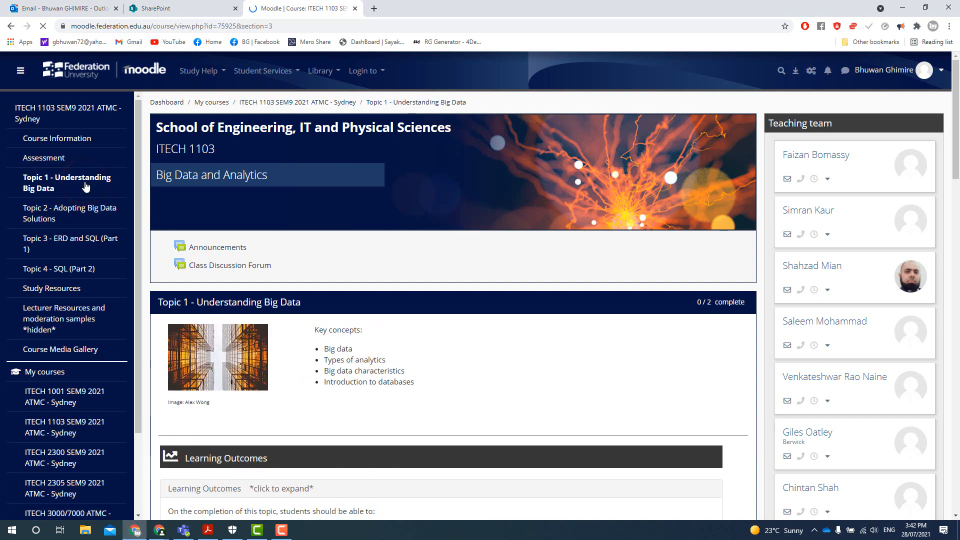
scroll(265, 220, down, 2)
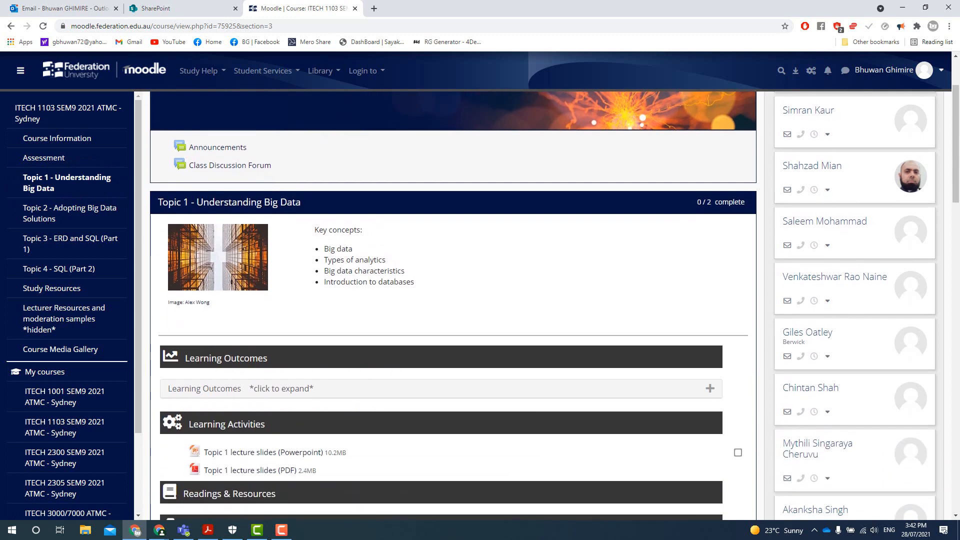
scroll(384, 278, down, 3)
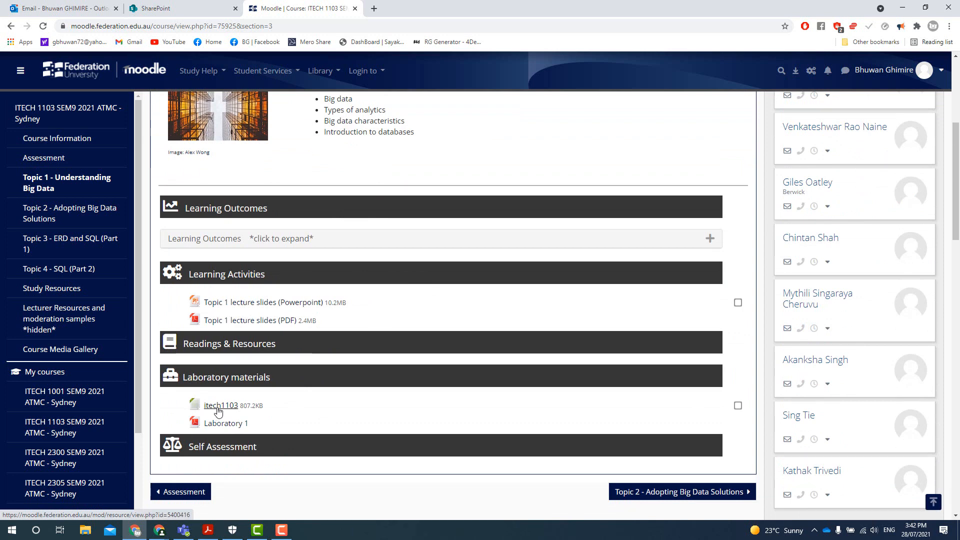
click(218, 409)
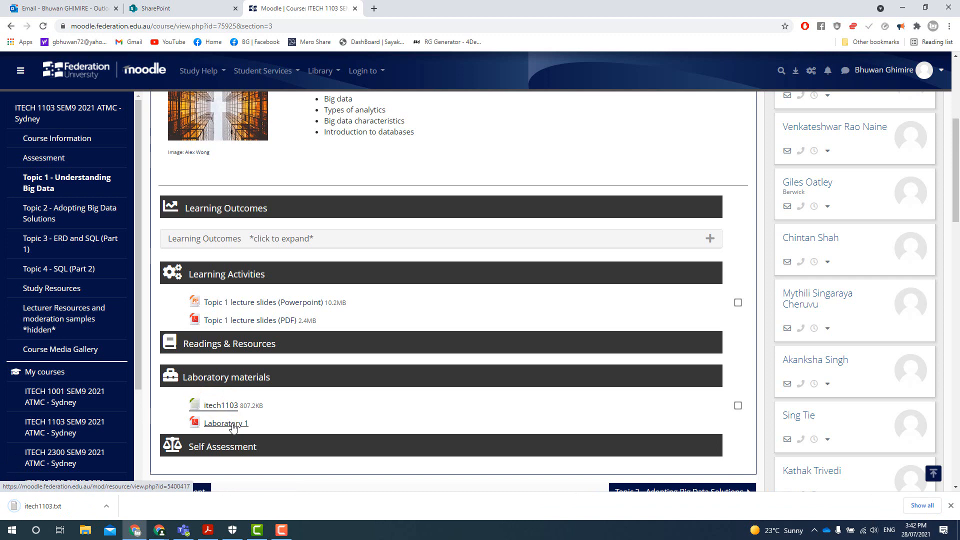
click(233, 425)
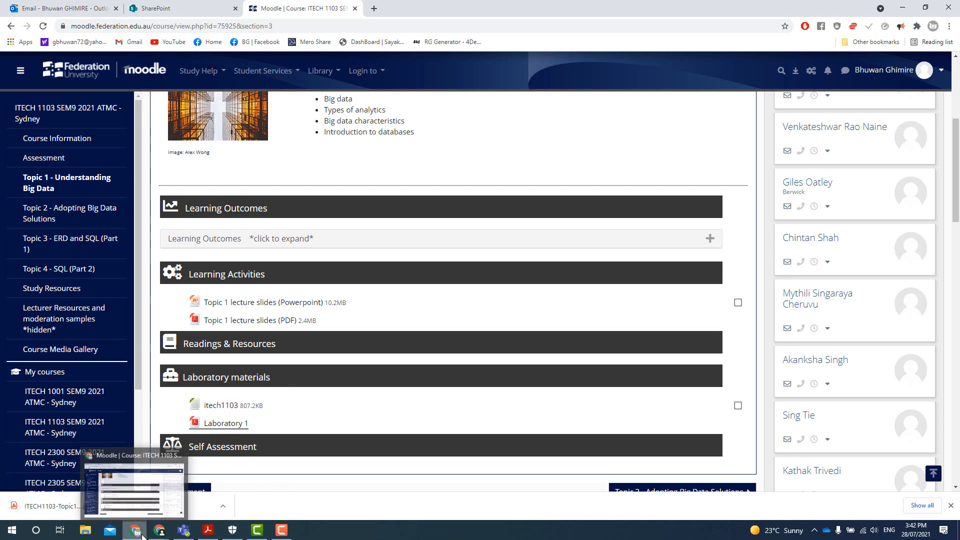
- Switch to the Laboratory 1 PDF in Adobe Acrobat and highlight the "install XAMP" objective
click(210, 535)
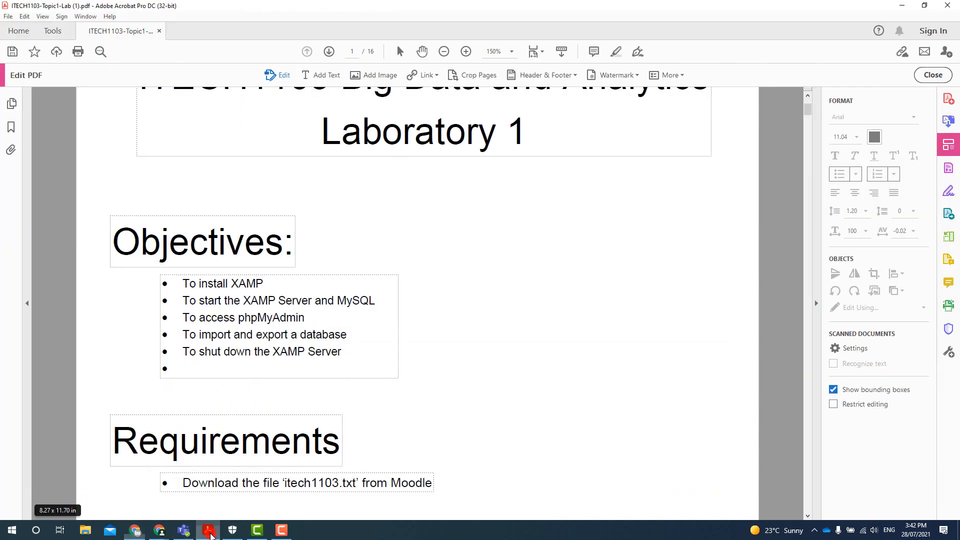
click(276, 286)
drag(254, 286, 208, 291)
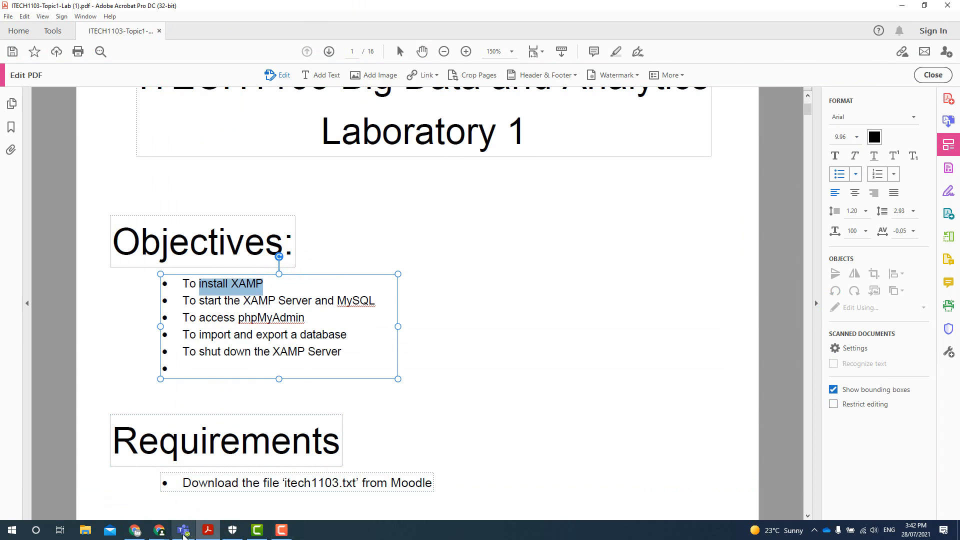
- Return to Chrome and search the web for "xampp download" in a new tab
click(131, 533)
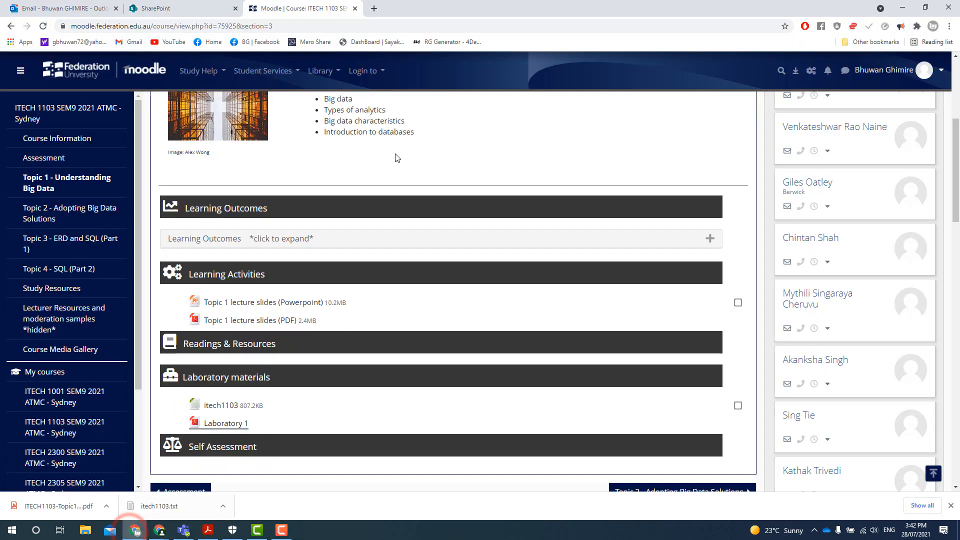
click(374, 8)
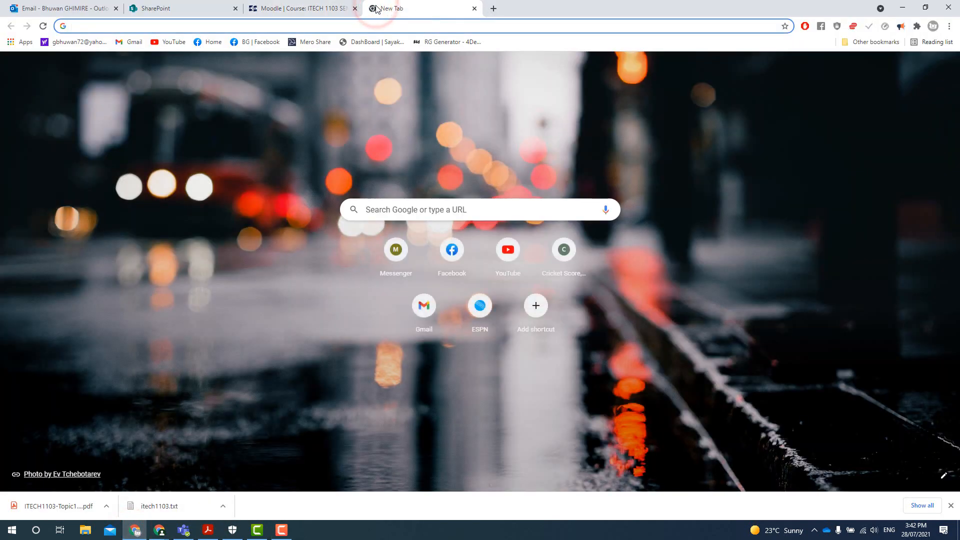
text(xam)
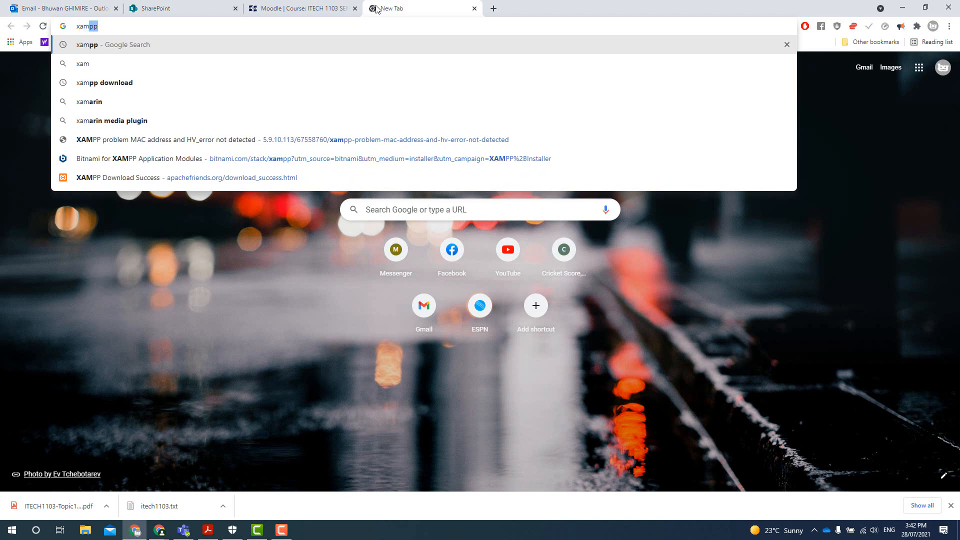
text(00)
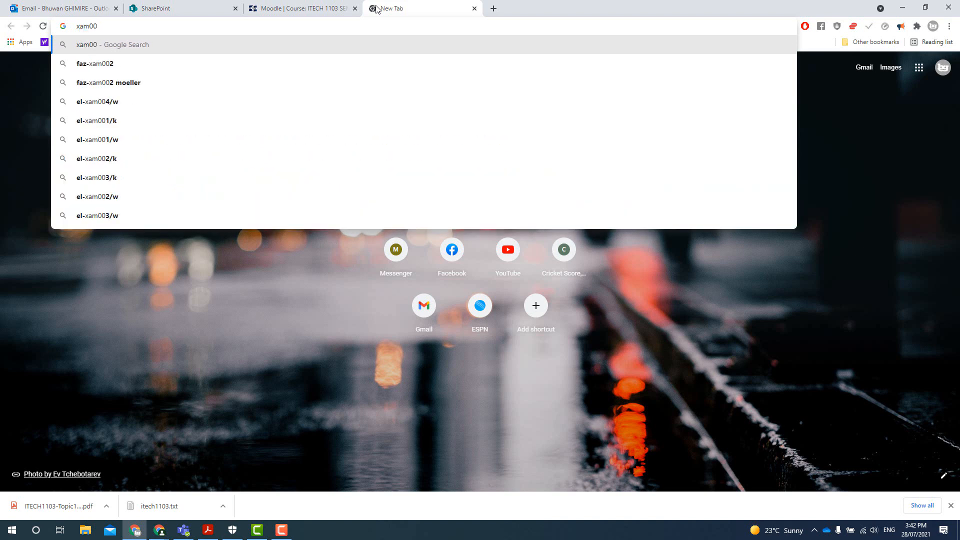
key(BackSpace)
key(BackSpace)
key(BackSpace)
key(BackSpace)
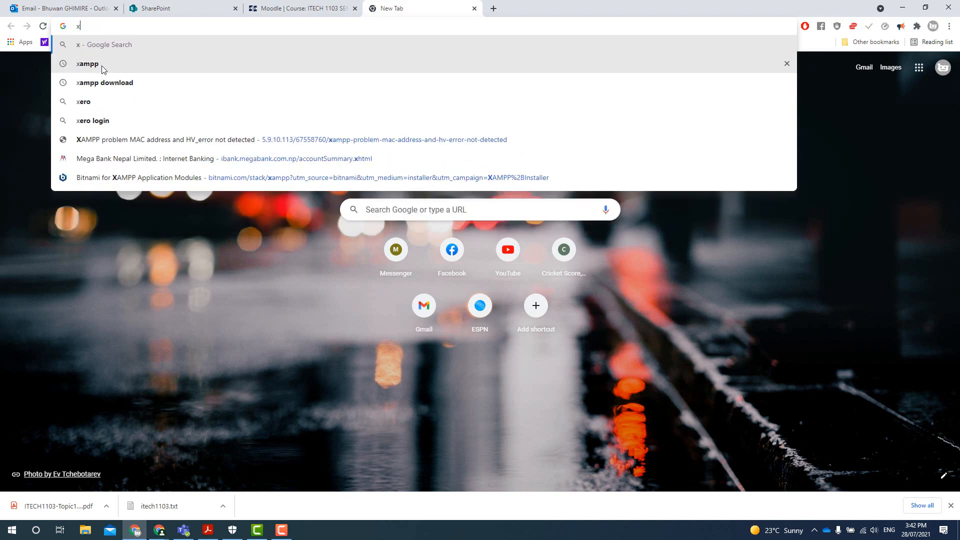
click(88, 84)
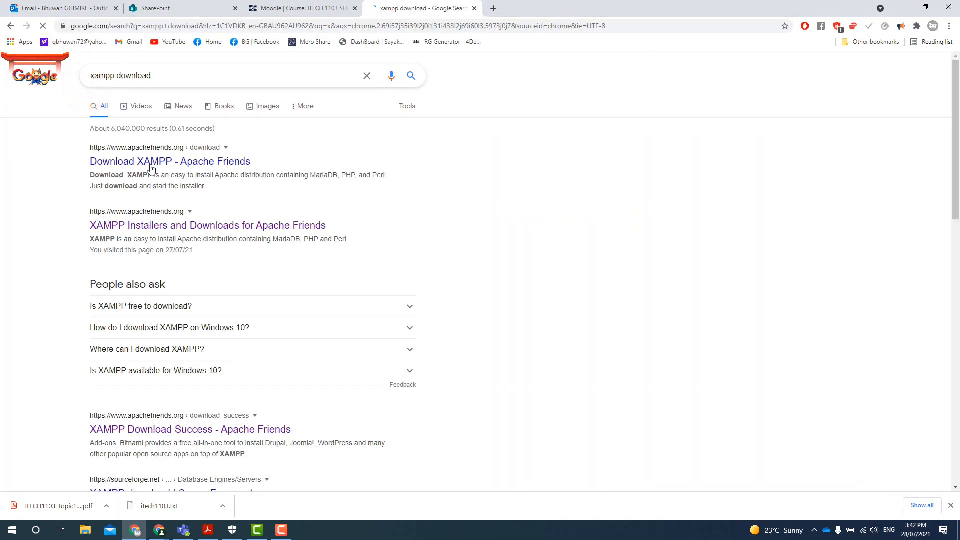
- Open the Apache Friends XAMPP installers page and download XAMPP for Windows 8.0.8
click(207, 226)
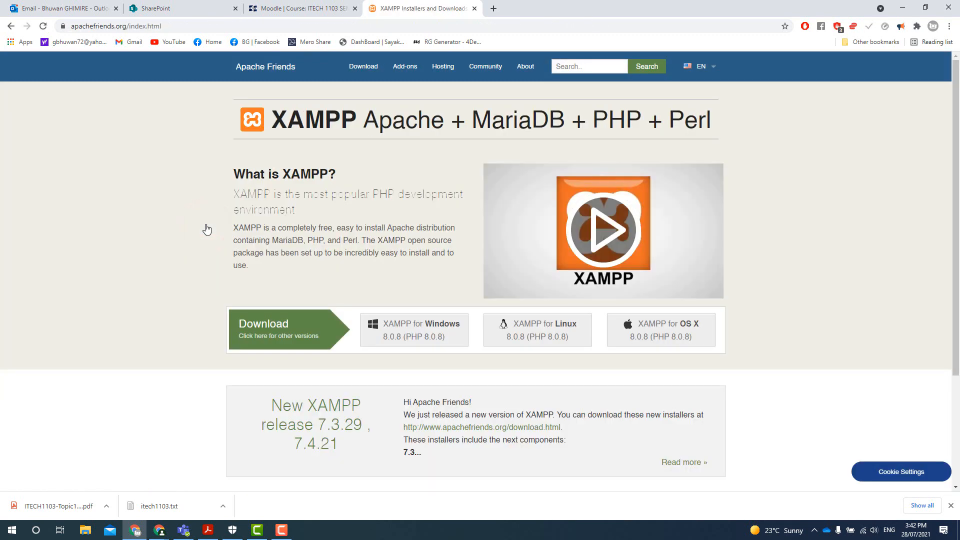
scroll(307, 242, down, 2)
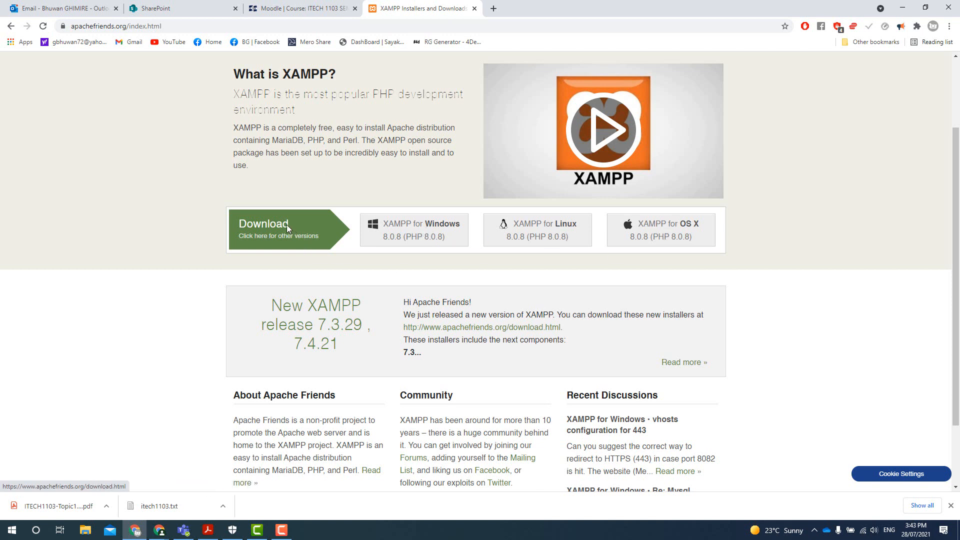
click(399, 235)
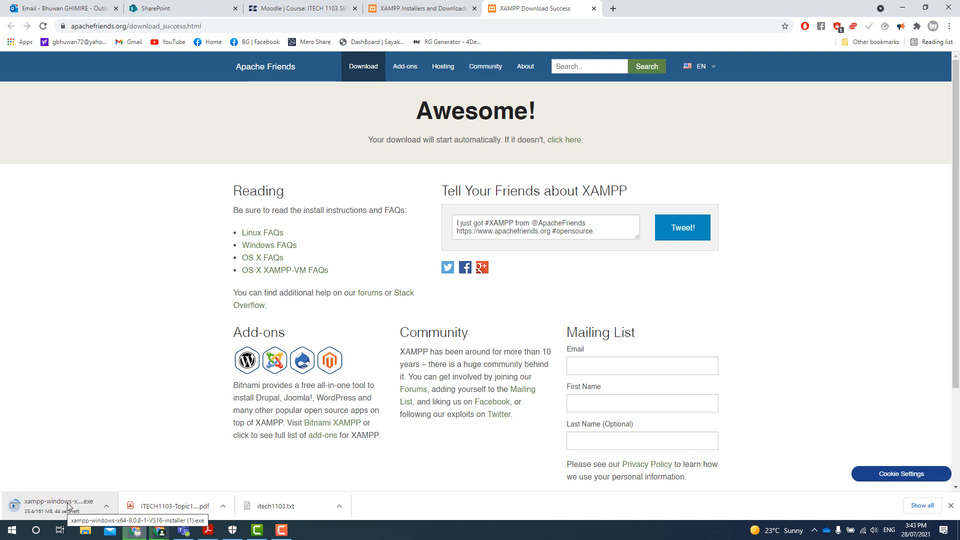
- Launch xampp-windows-x64-8.0.8-1-VS16-installer.exe from the browser's full download list and acknowledge the User Account Control warning
click(922, 505)
scroll(476, 341, down, 3)
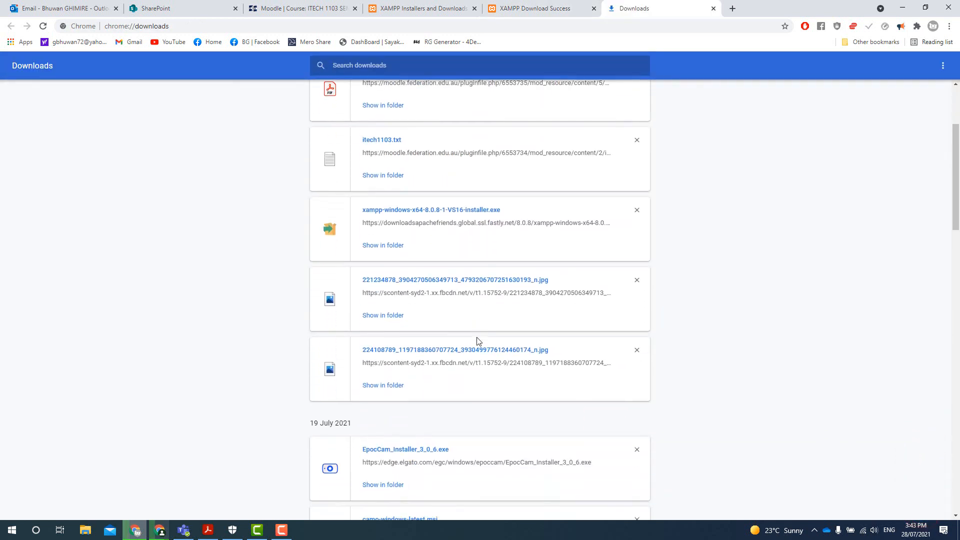
scroll(384, 241, down, 1)
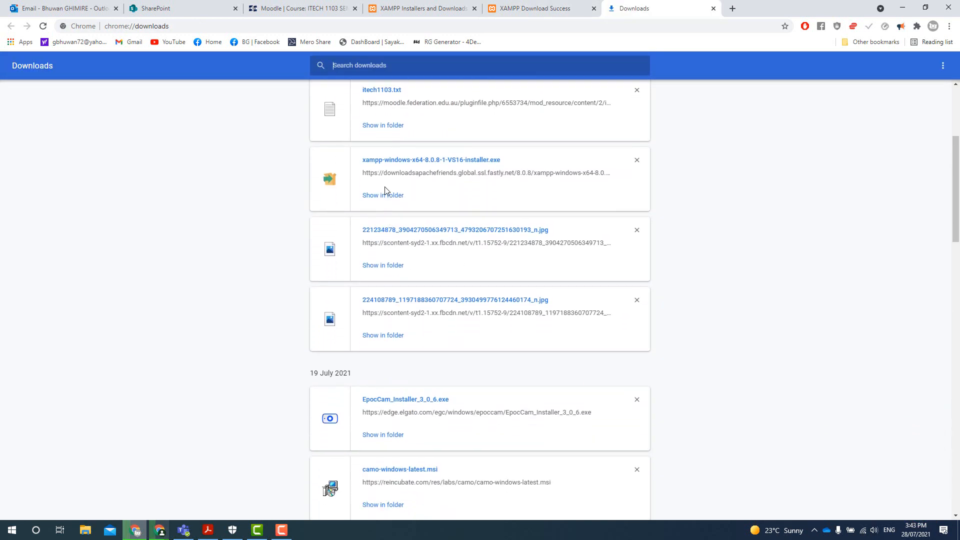
click(429, 162)
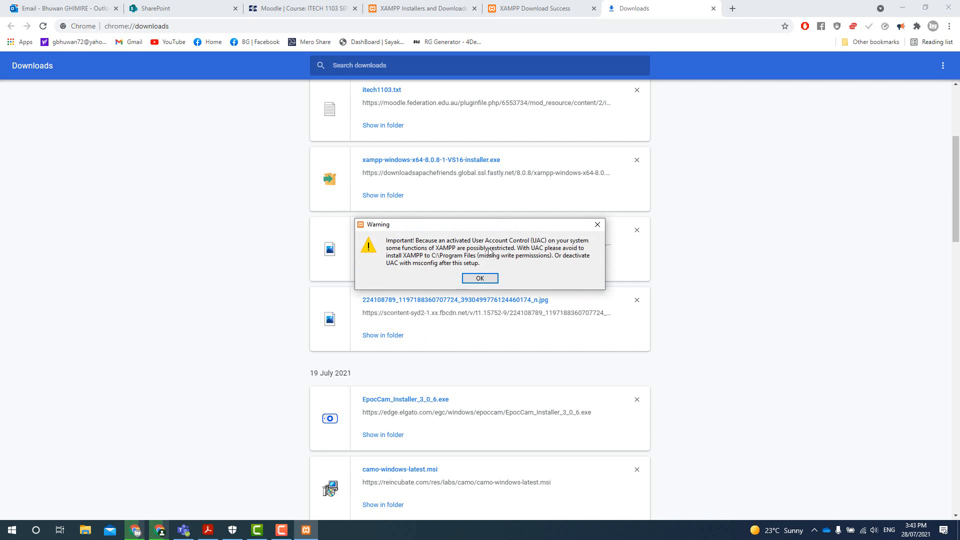
click(478, 277)
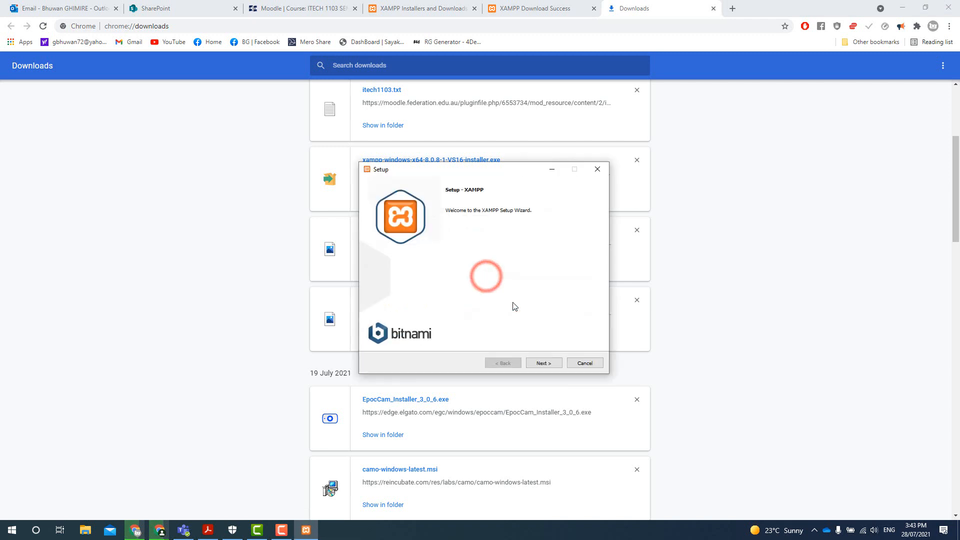
- Advance through the XAMPP setup with all components selected and C:\xampp\New folder as the installation folder
click(552, 366)
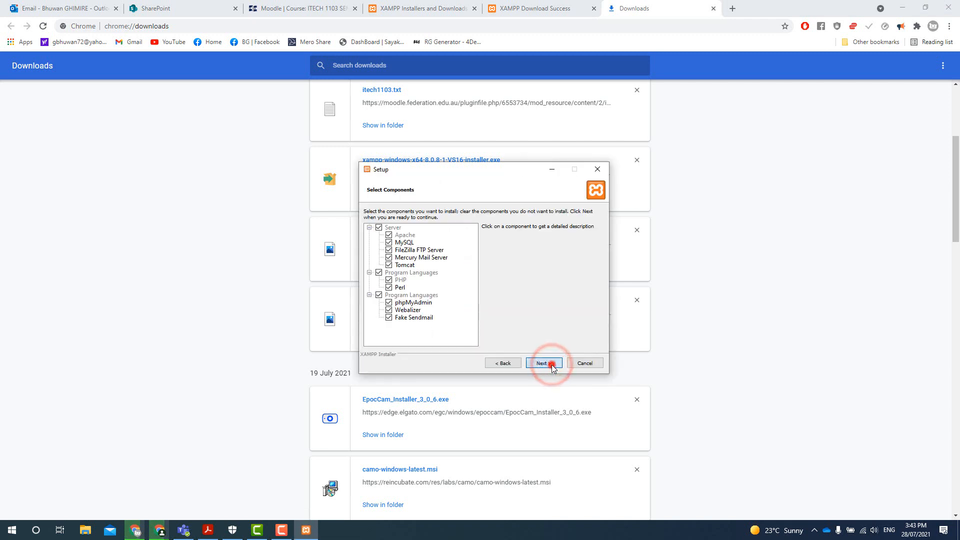
click(552, 366)
click(552, 365)
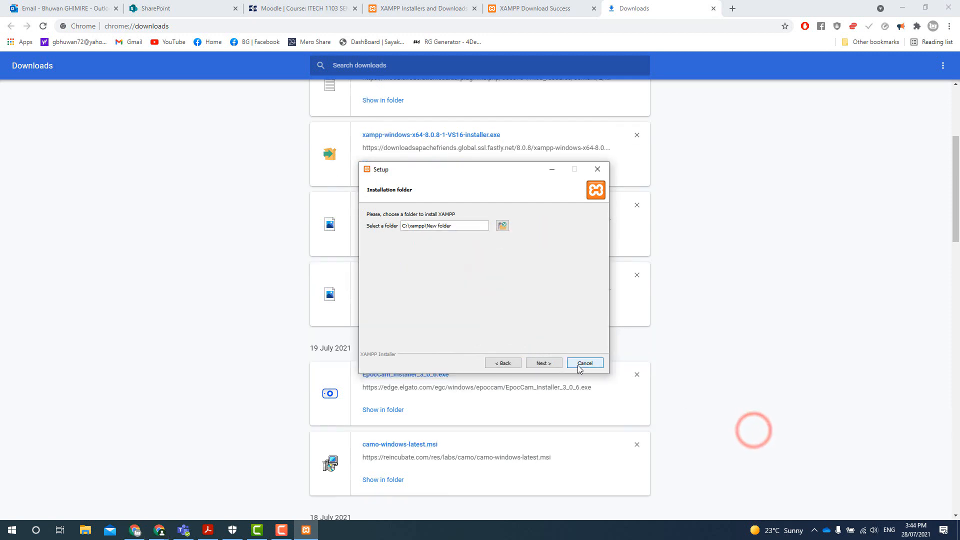
click(545, 364)
click(546, 365)
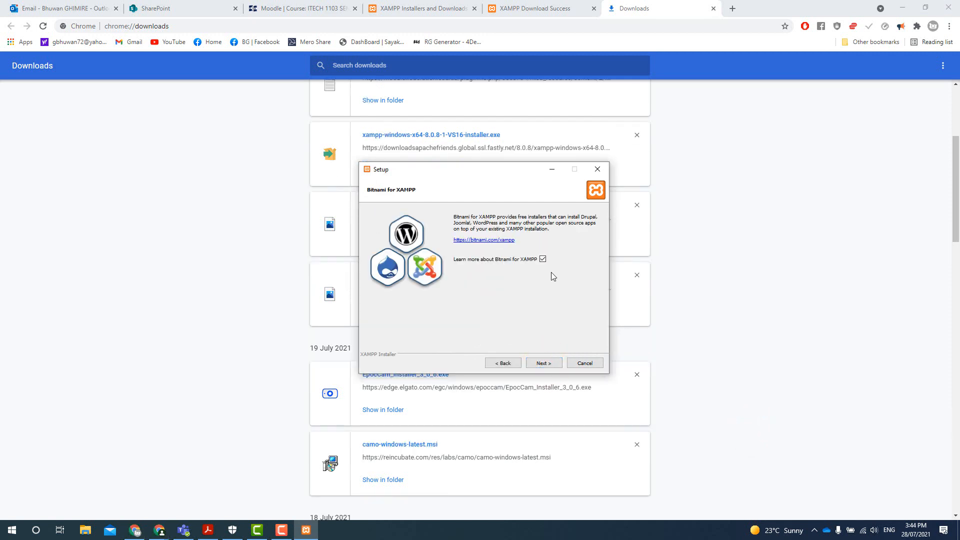
- Decline learning more about Bitnami, install XAMPP, and finish the setup with the option to start the Control Panel enabled
click(543, 258)
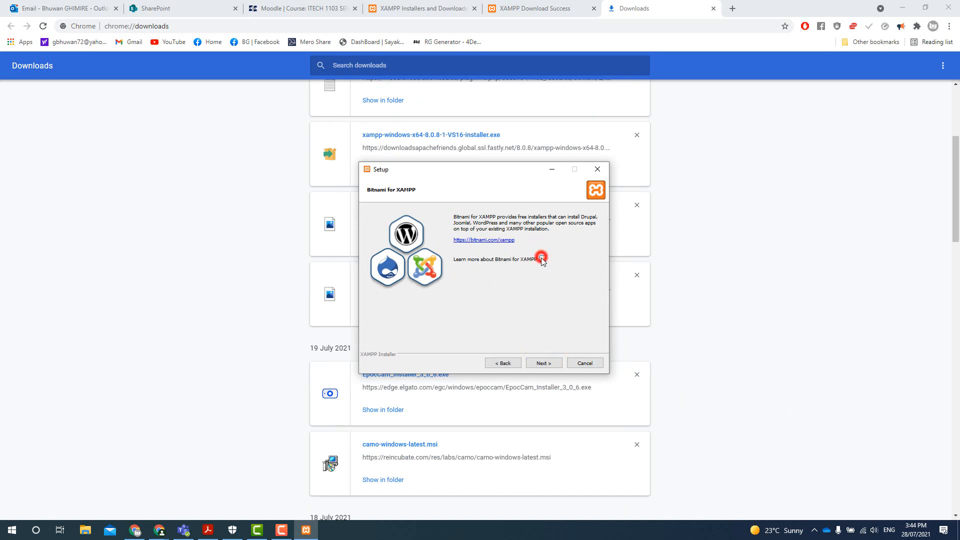
click(554, 366)
click(550, 363)
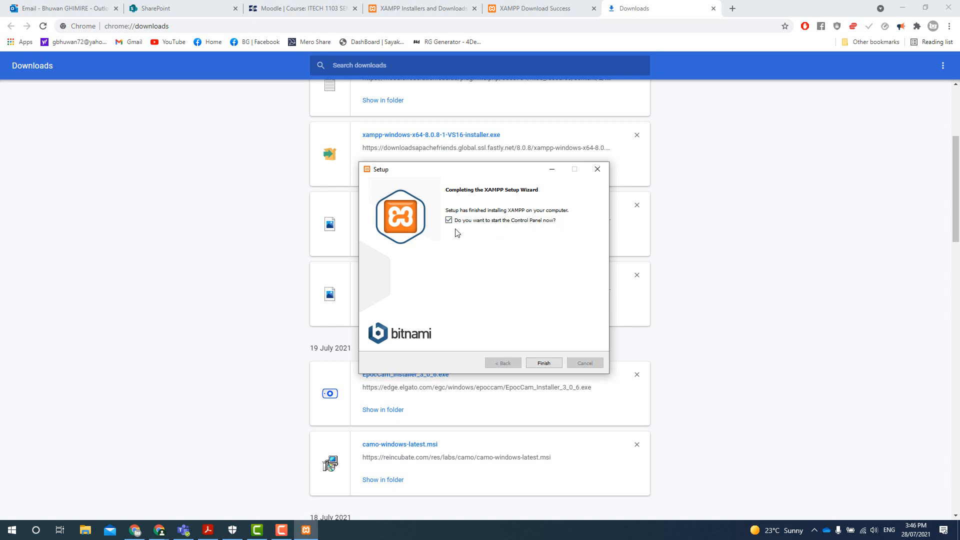
click(546, 363)
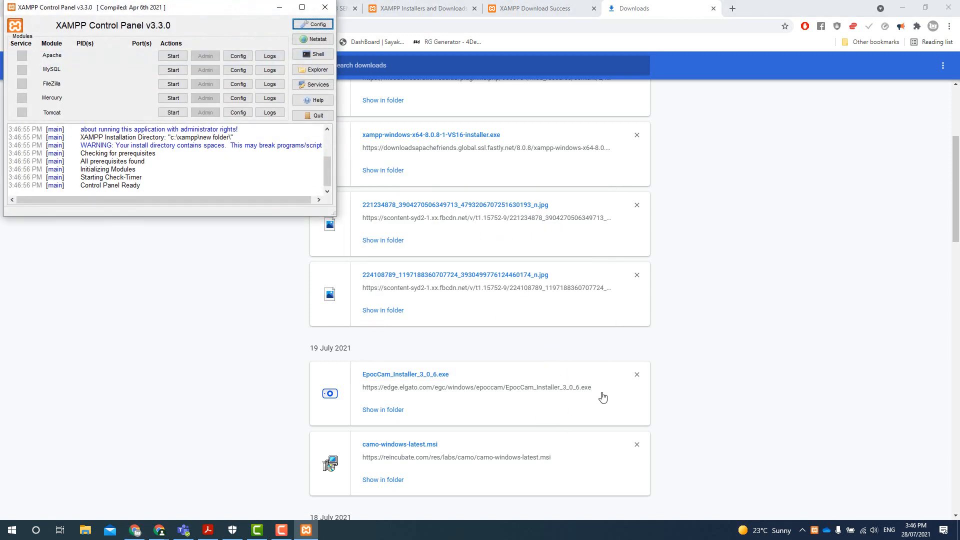
- Minimize the browser and PDF windows, then enlarge the XAMPP Control Panel and move it towards the middle of the desktop
click(902, 8)
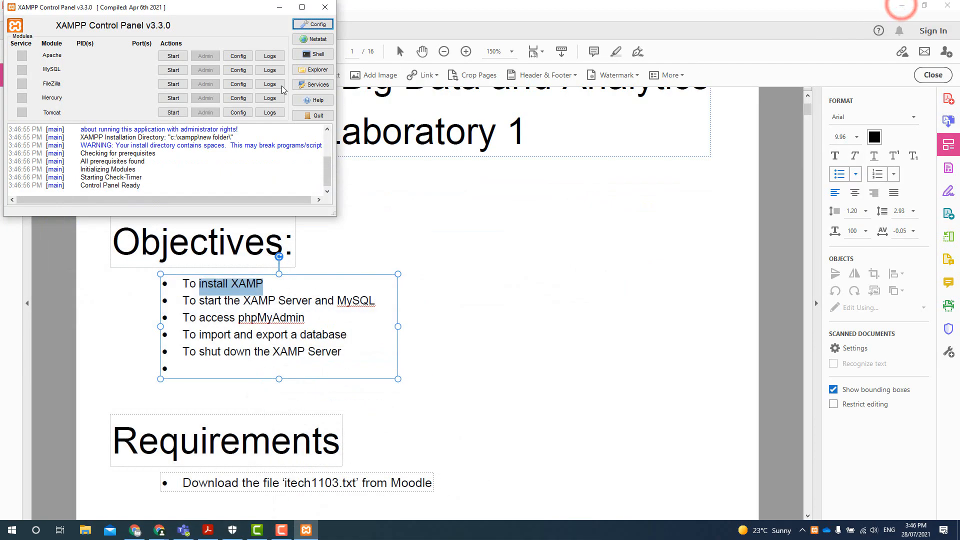
click(953, 4)
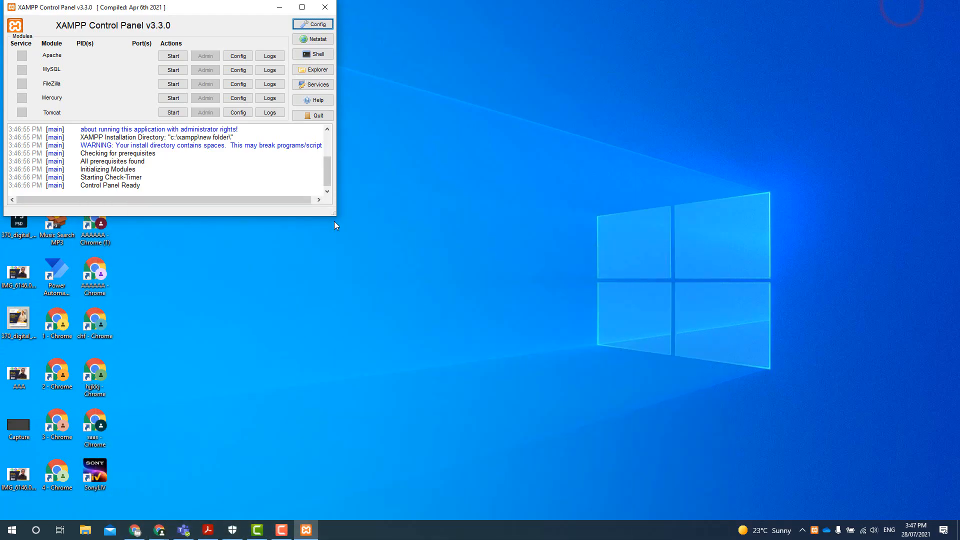
drag(334, 215, 414, 283)
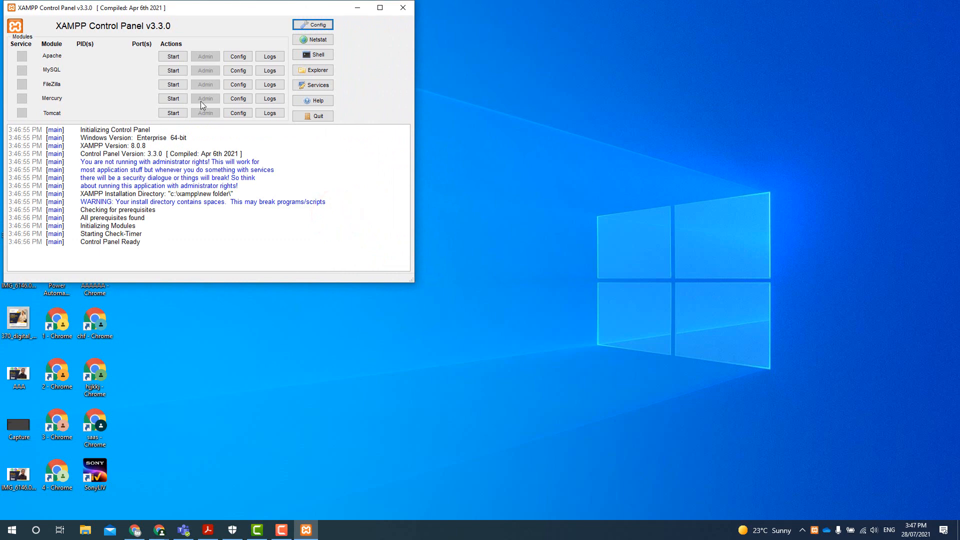
drag(209, 10, 381, 82)
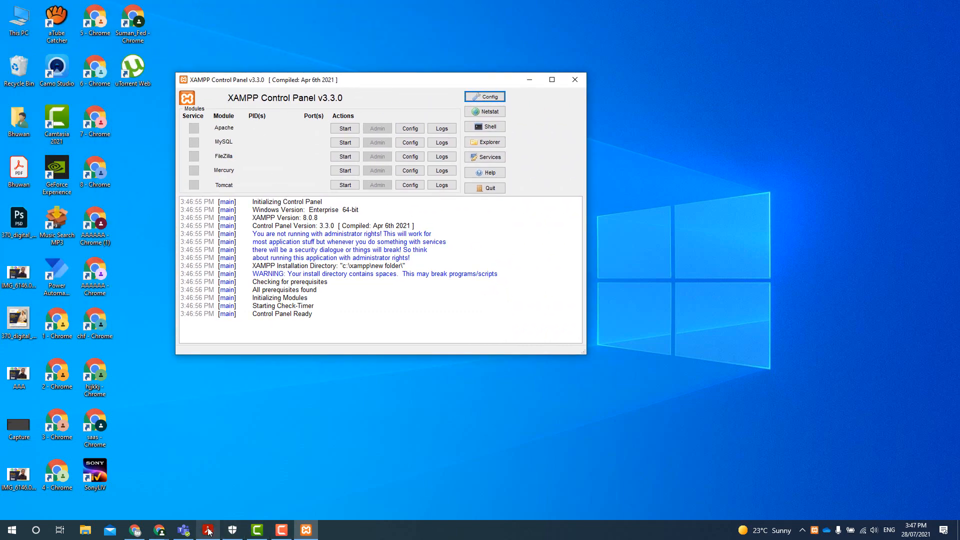
- Review Activity 2 on page 6 of the lab PDF, covering how to start the local XAMPP server from the Control Panel
click(229, 517)
scroll(381, 353, down, 10)
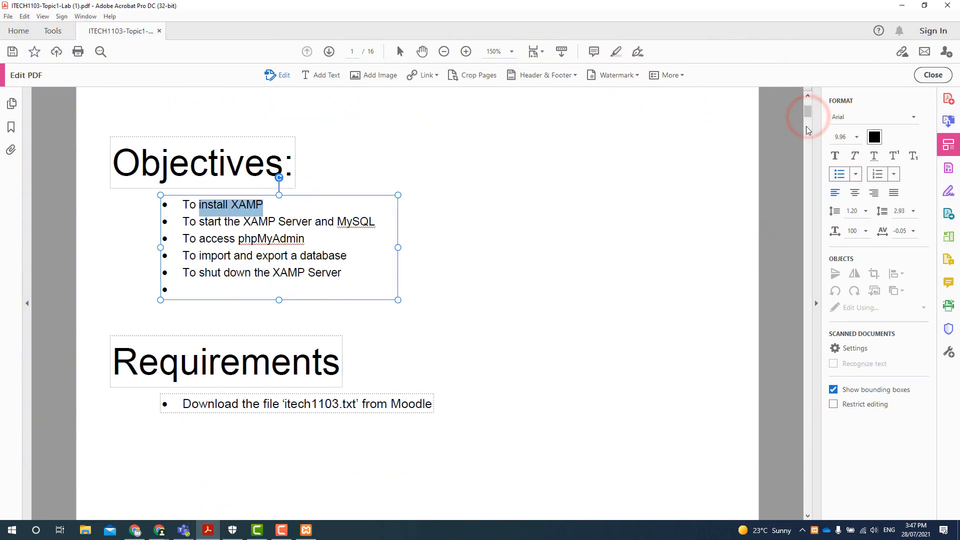
drag(809, 121, 807, 240)
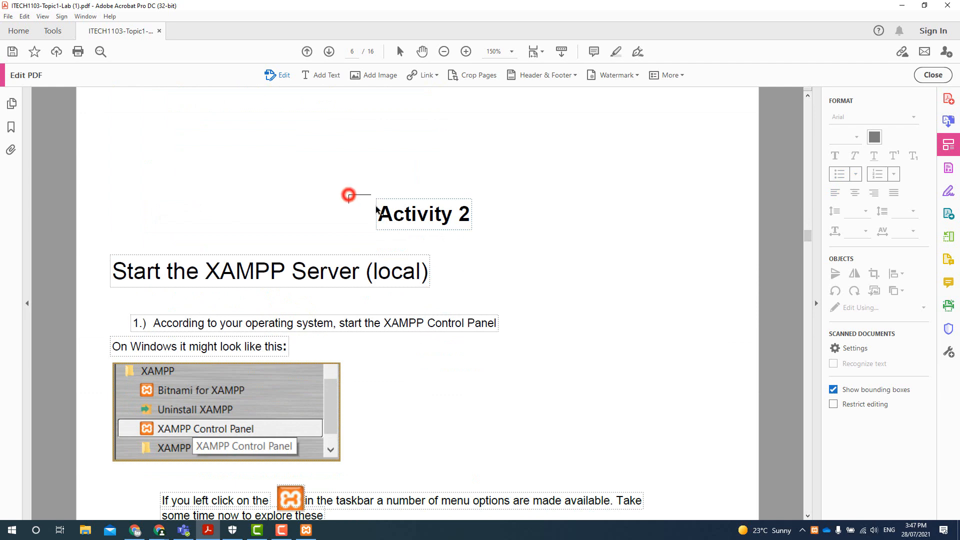
drag(349, 197, 483, 243)
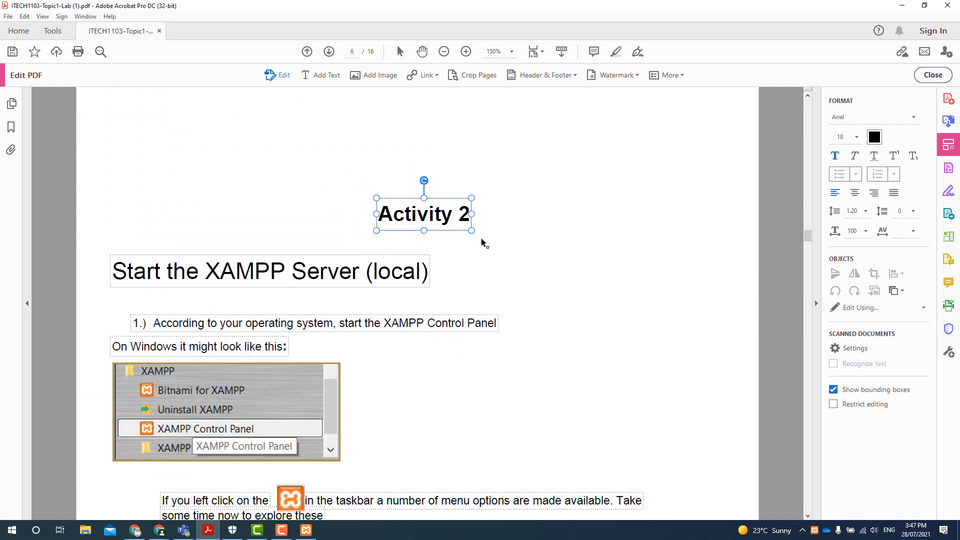
scroll(332, 290, down, 10)
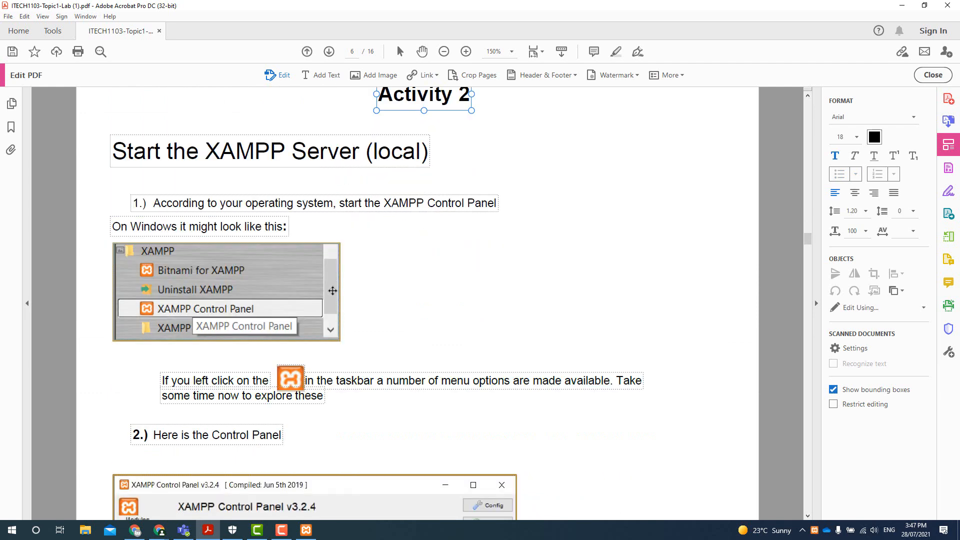
scroll(336, 293, down, 1)
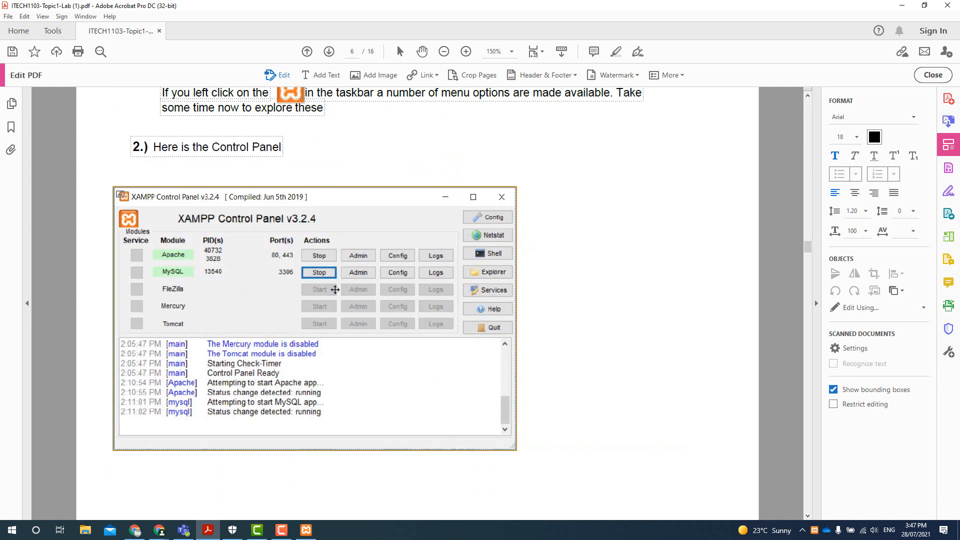
- Start the Apache and MySQL modules in the XAMPP Control Panel, allowing both through Windows Defender Firewall on public networks
click(306, 531)
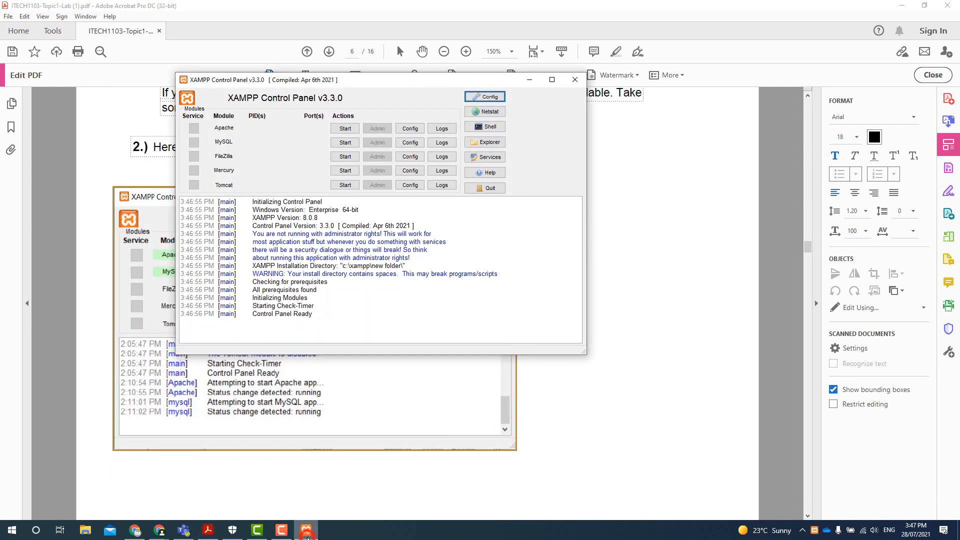
click(345, 130)
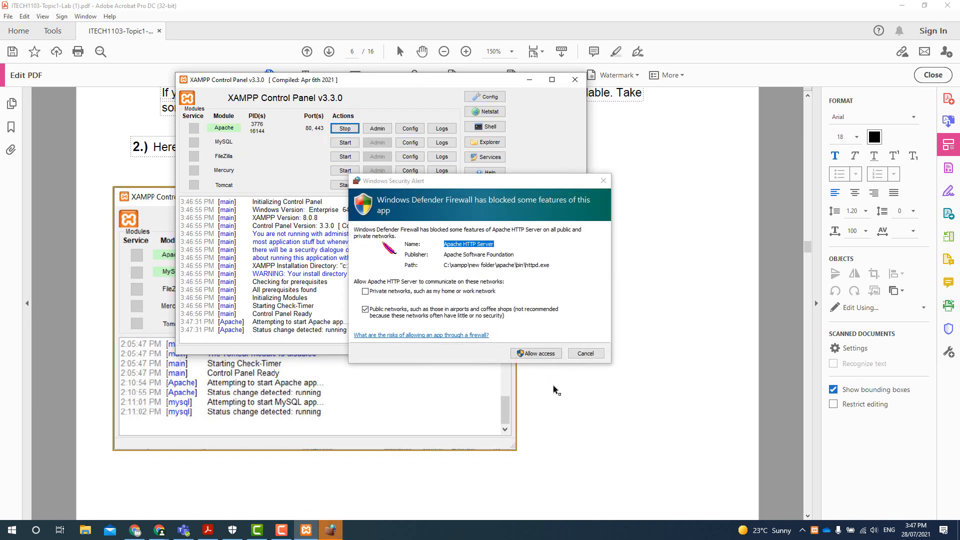
click(536, 356)
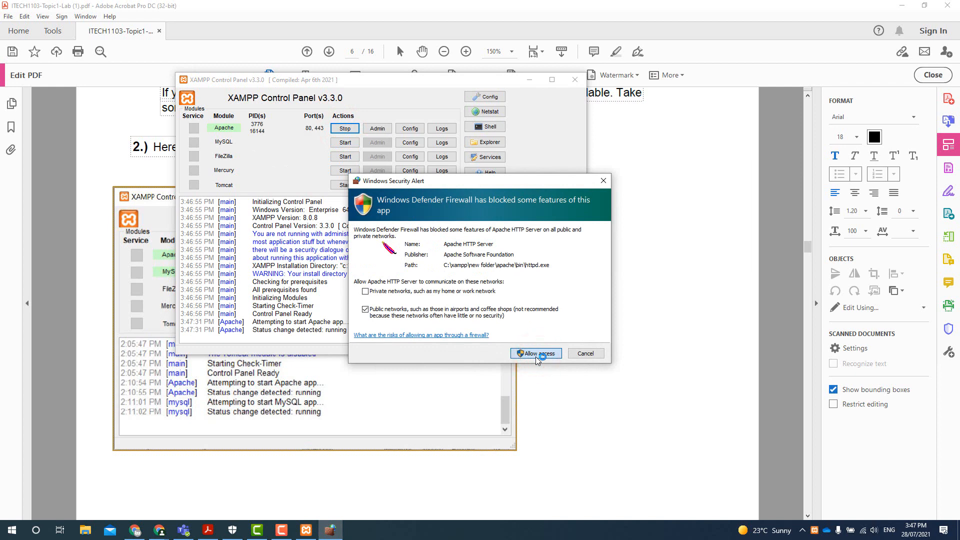
click(346, 144)
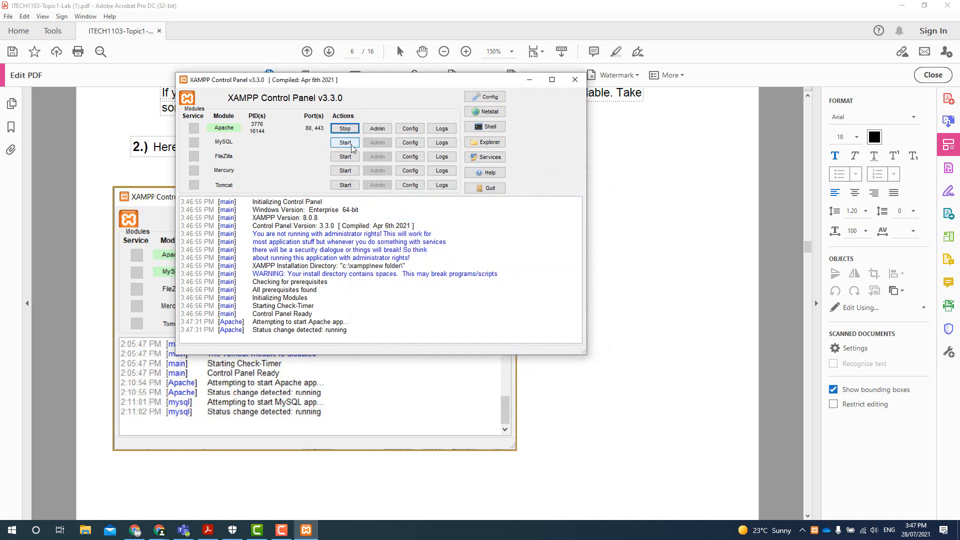
click(350, 146)
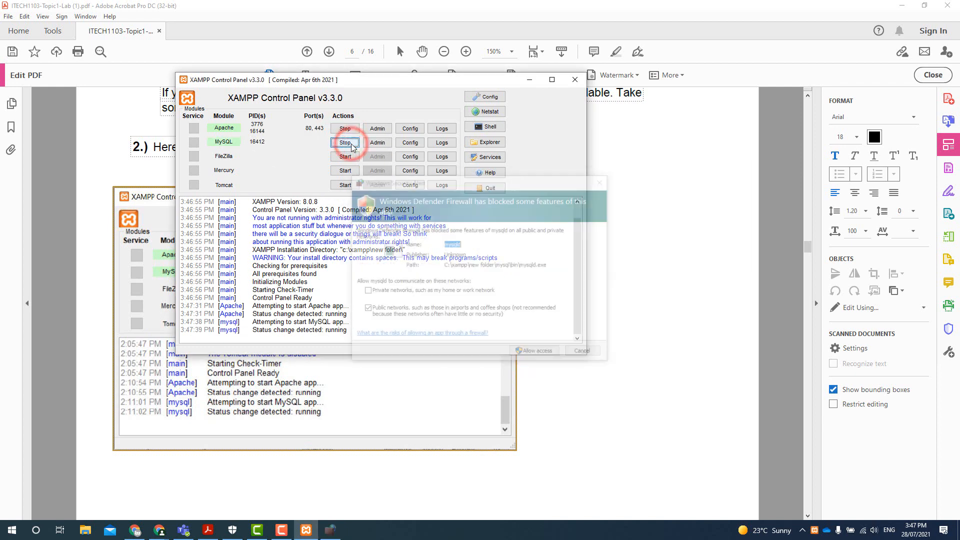
click(543, 355)
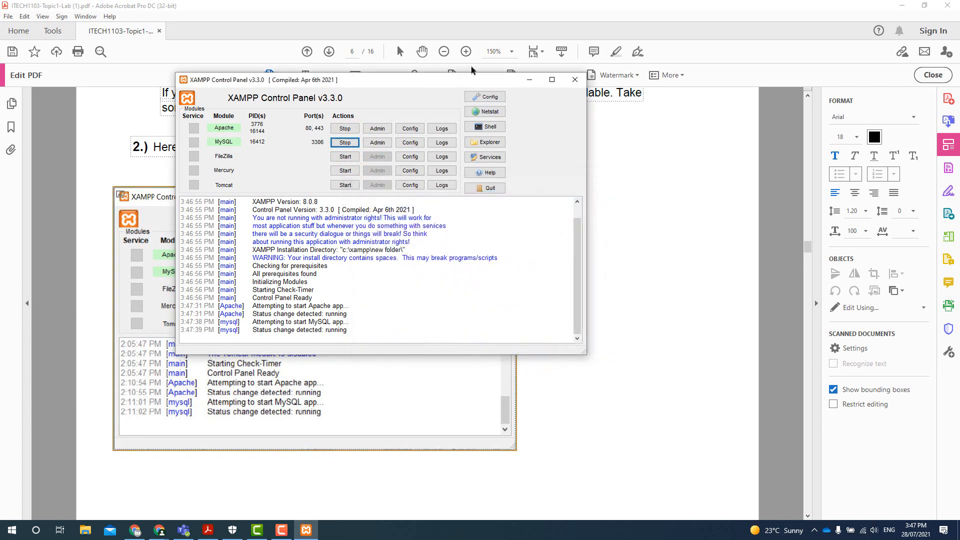
- Review pages 7 to 10 of the lab PDF on opening phpMyAdmin, troubleshooting MySQL and creating the Activity 3 database
click(497, 27)
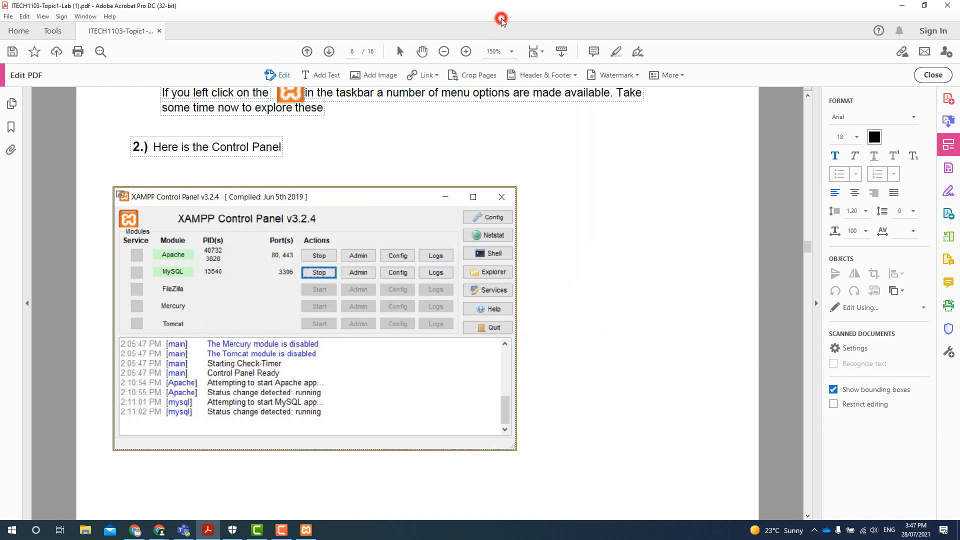
scroll(404, 290, down, 3)
scroll(404, 290, down, 8)
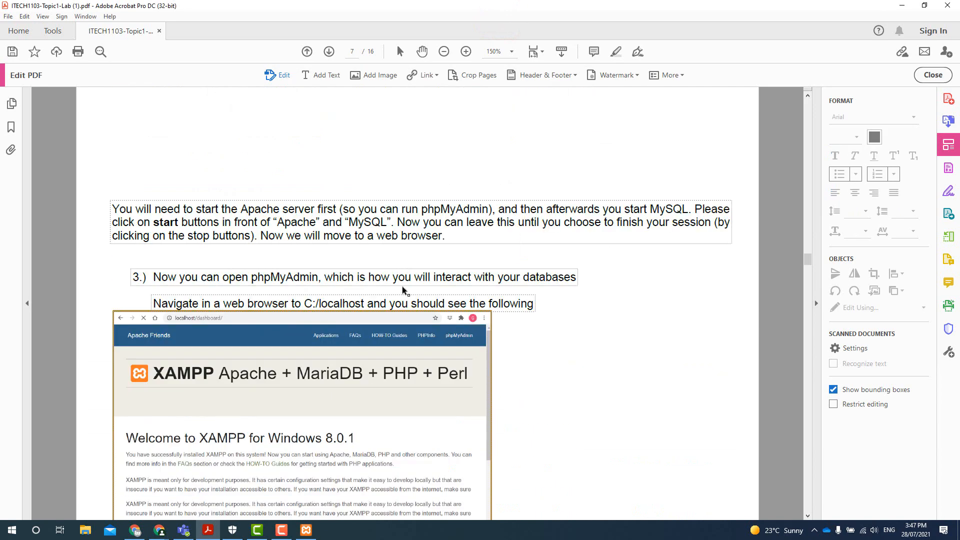
scroll(403, 288, up, 6)
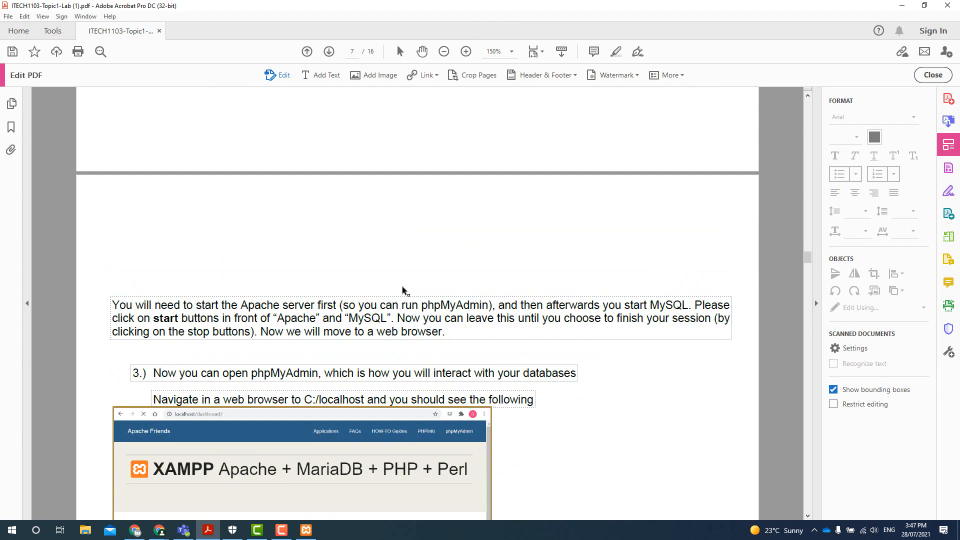
scroll(403, 290, down, 3)
scroll(403, 289, down, 12)
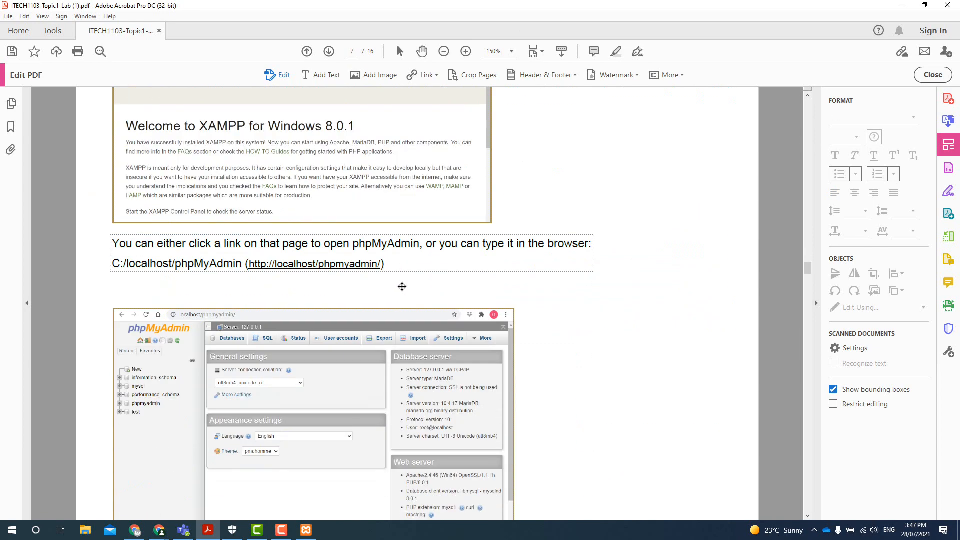
scroll(402, 287, down, 15)
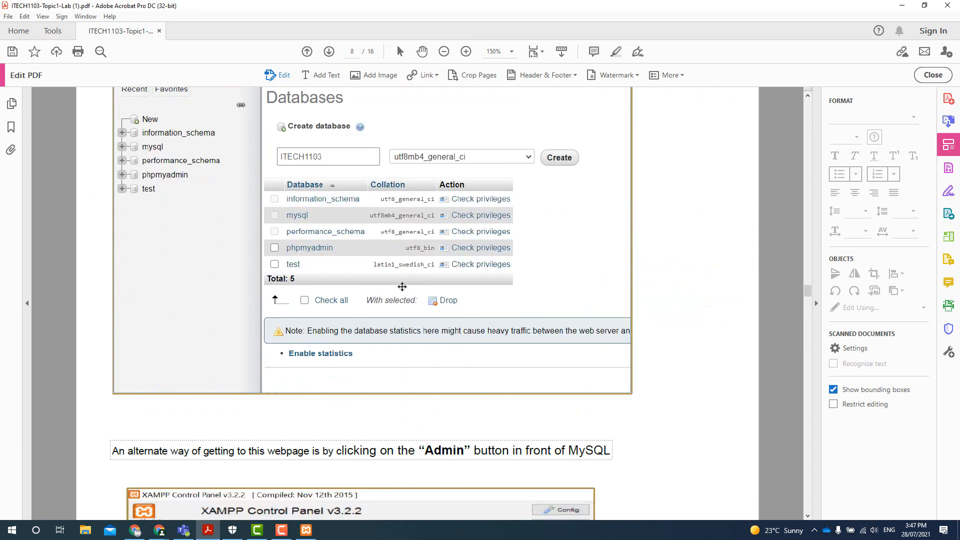
scroll(402, 287, down, 10)
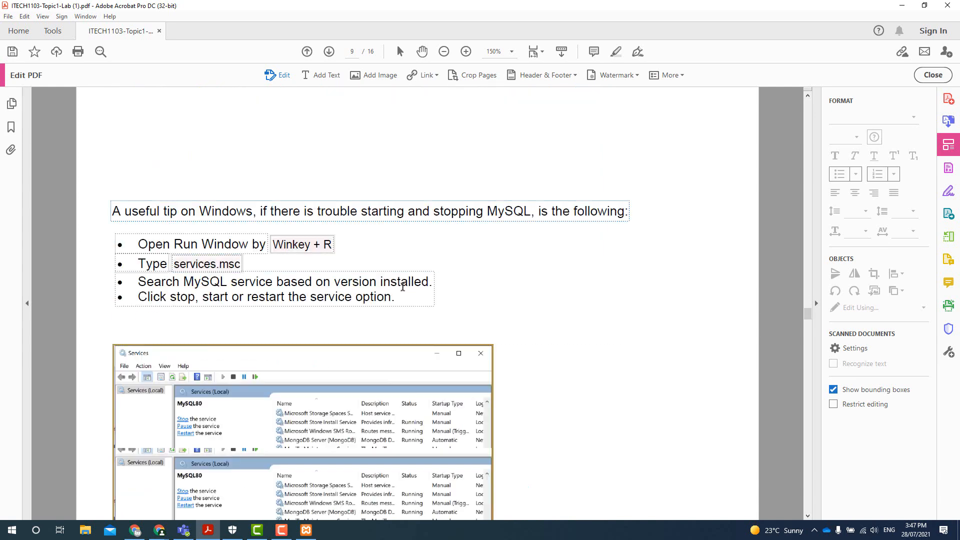
scroll(402, 286, down, 10)
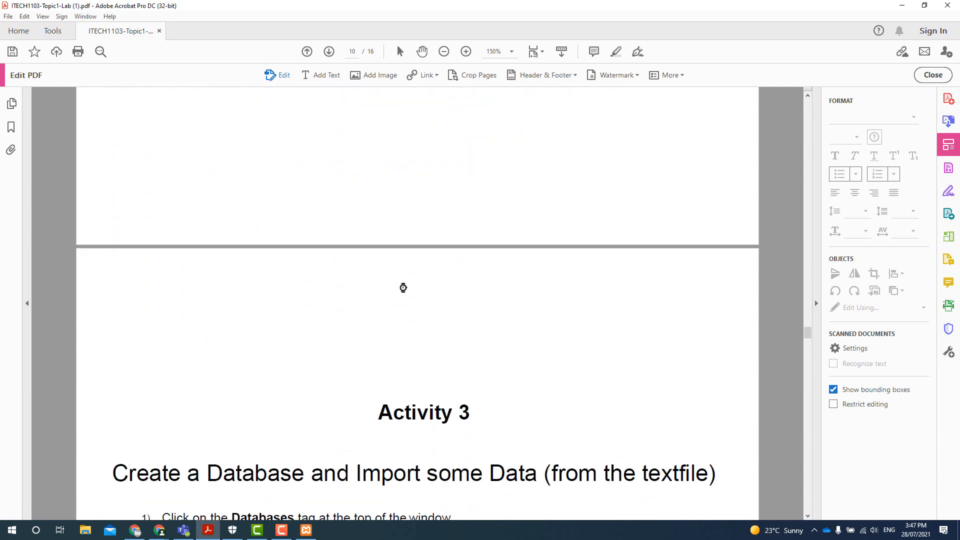
scroll(350, 340, down, 3)
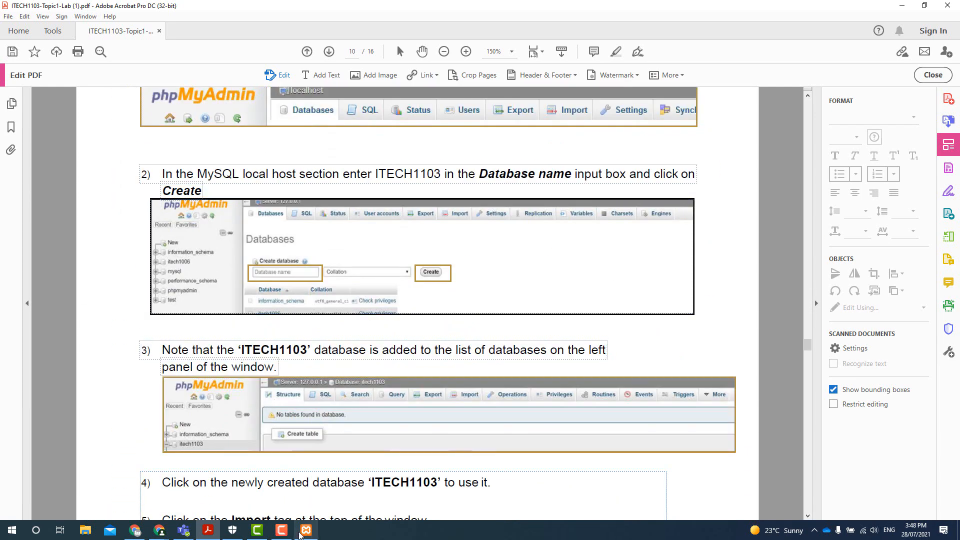
- Minimize the lab PDF, open phpMyAdmin through the XAMPP Control Panel's MySQL module, and show the Databases page
click(208, 531)
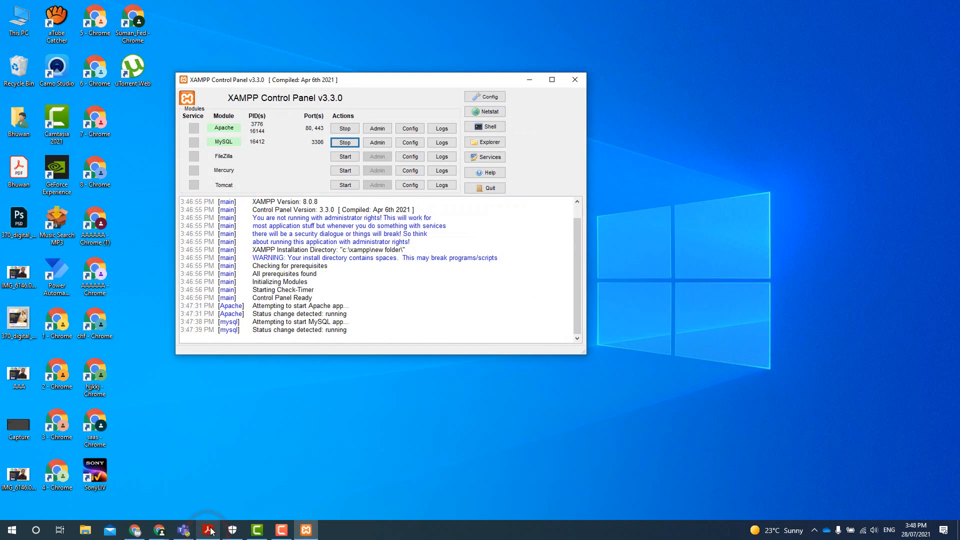
click(378, 144)
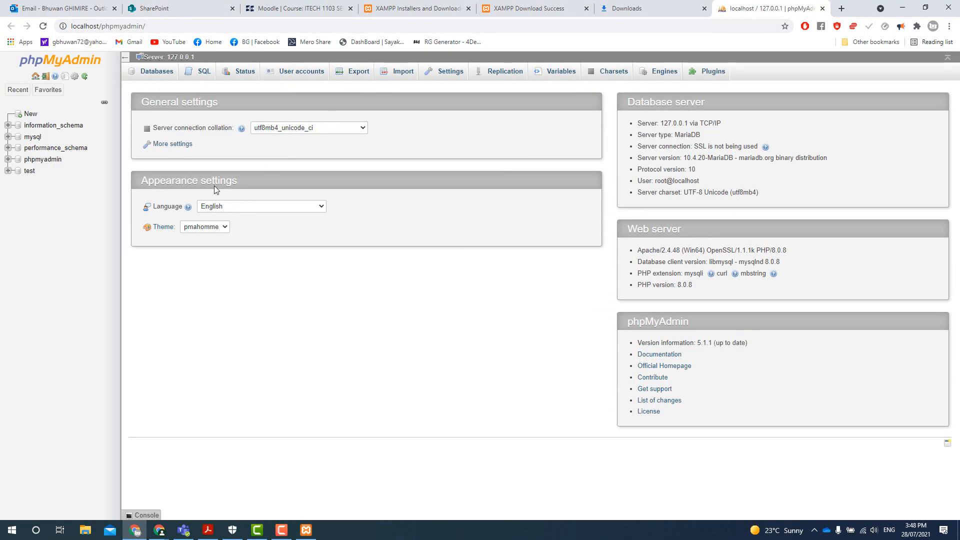
click(151, 72)
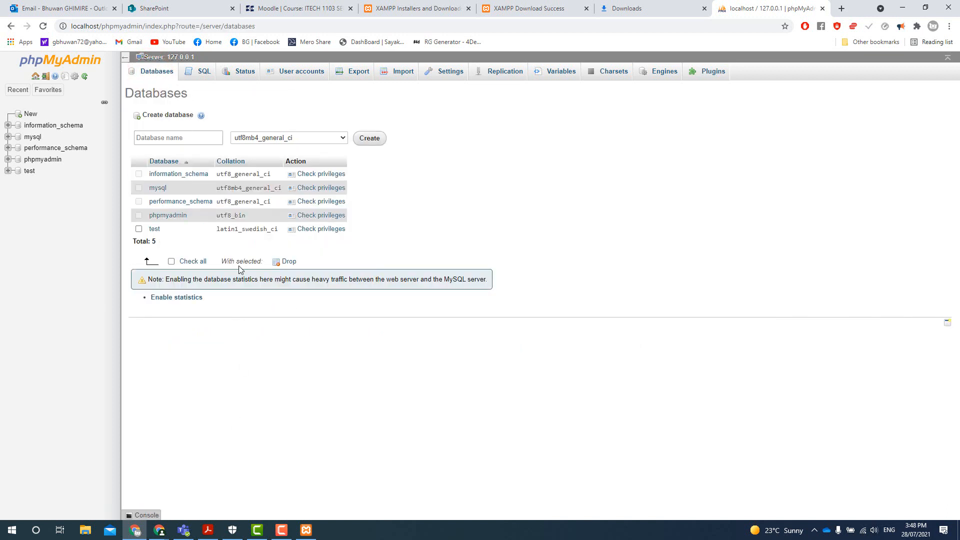
- Check the required name for the new database in steps 2 and 3 of Activity 3 in the lab PDF
click(176, 139)
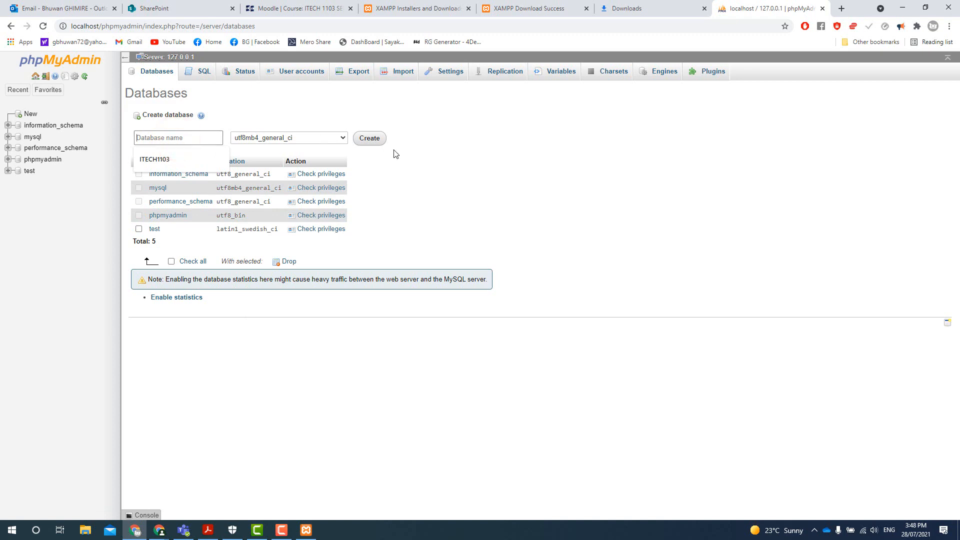
click(494, 180)
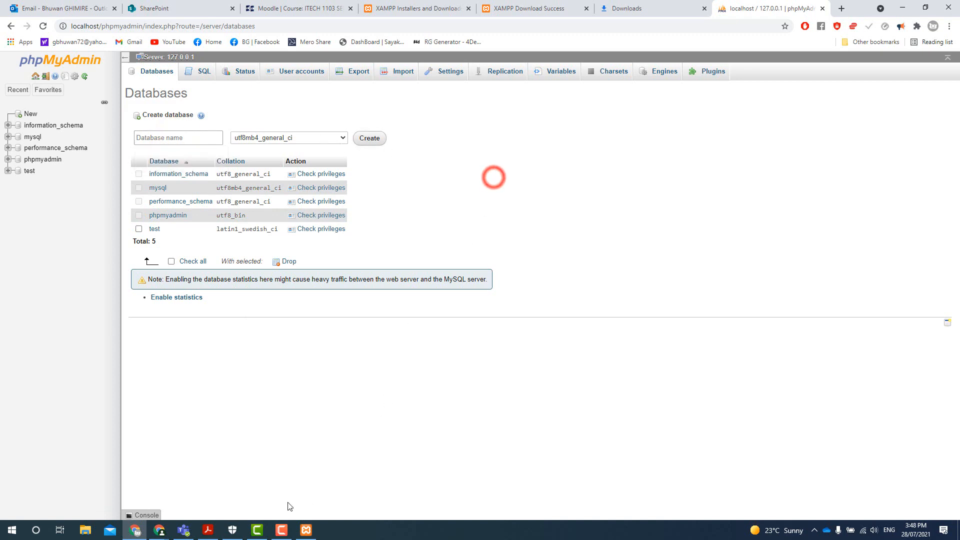
click(209, 529)
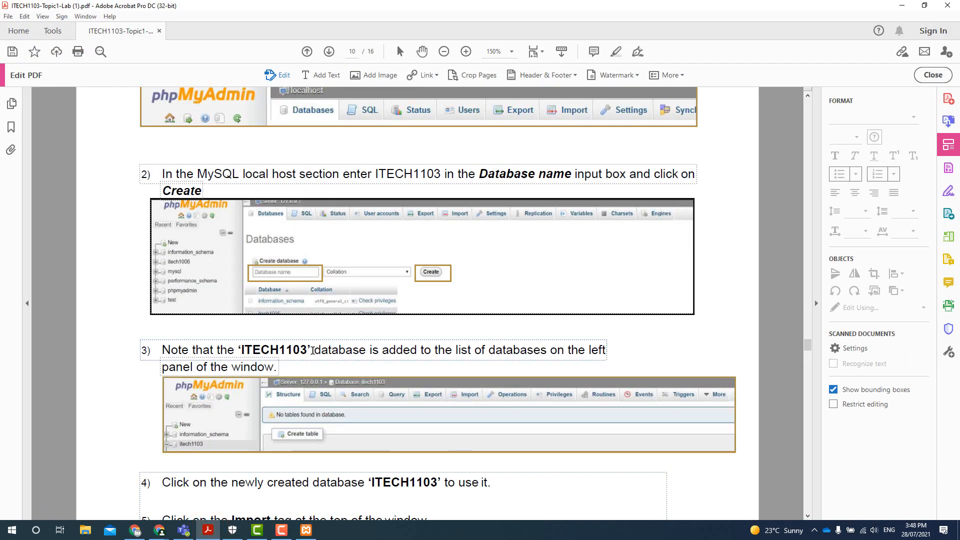
drag(242, 349, 306, 349)
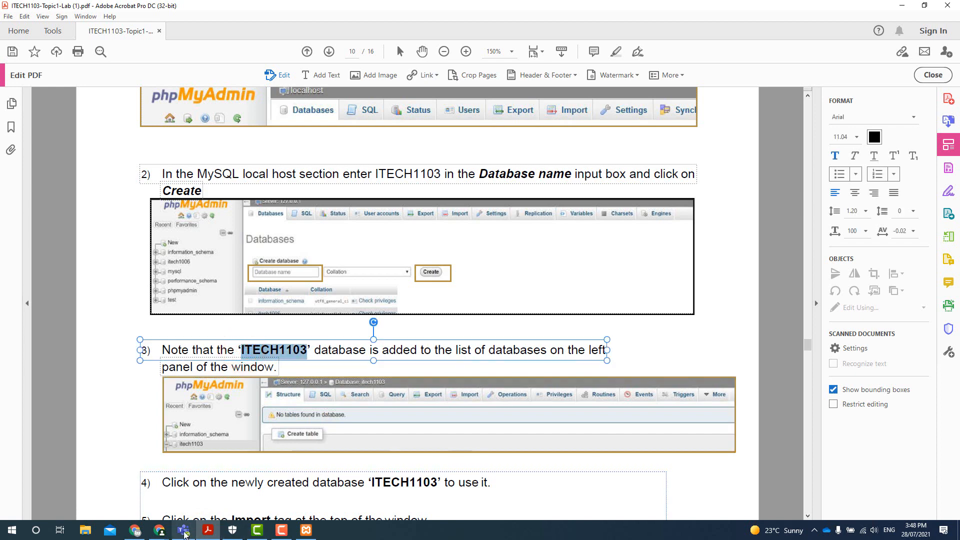
mouse_move(217, 536)
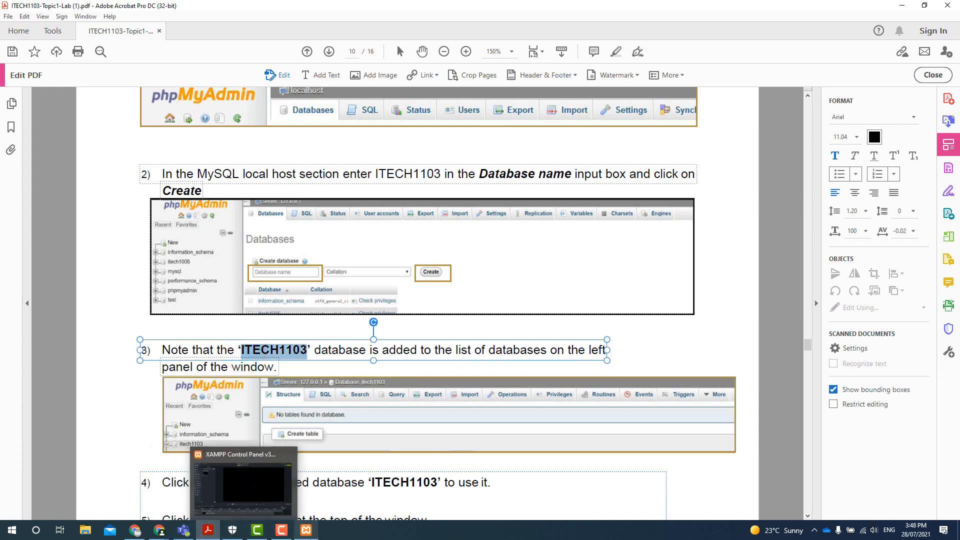
click(283, 530)
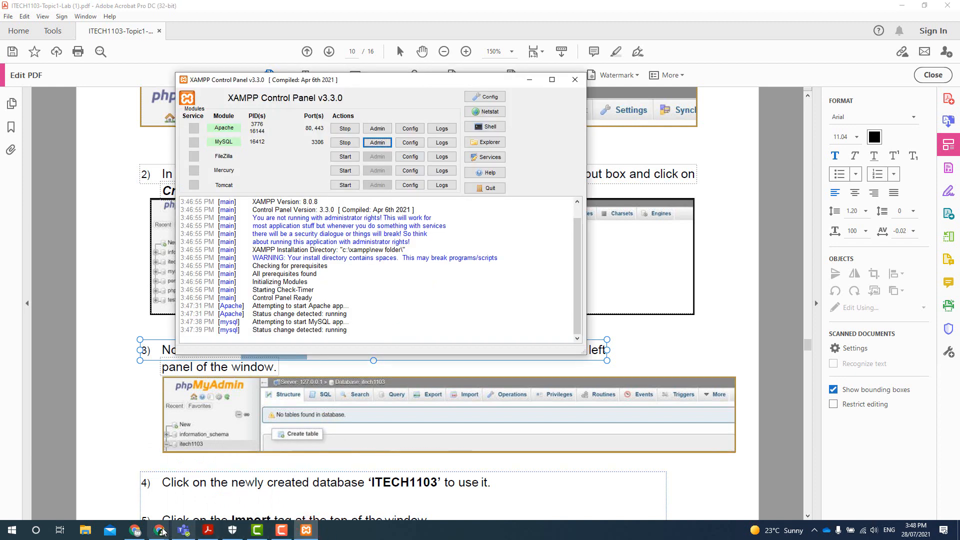
- Return to phpMyAdmin in the browser and create a database named ITECH1103 with the utf8mb4_general_ci collation
click(135, 530)
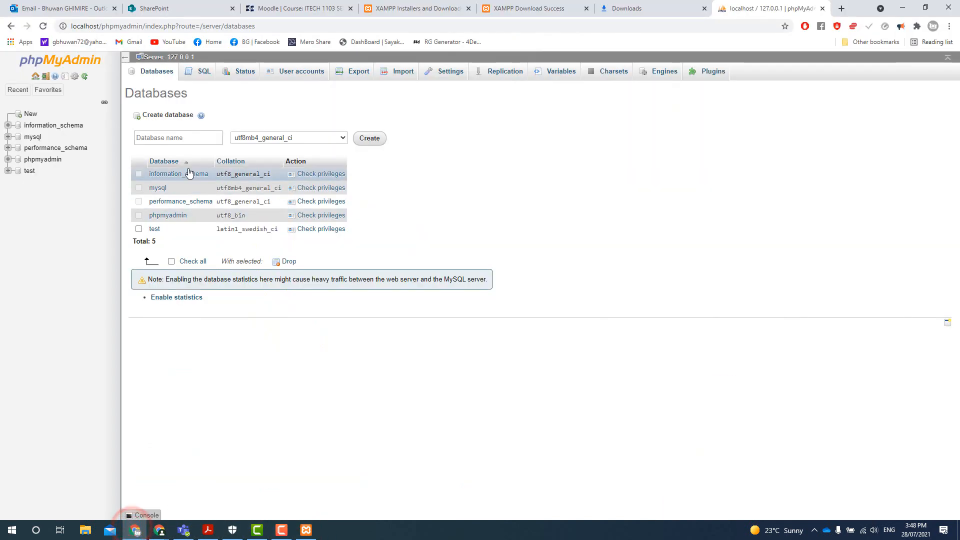
click(190, 138)
click(182, 160)
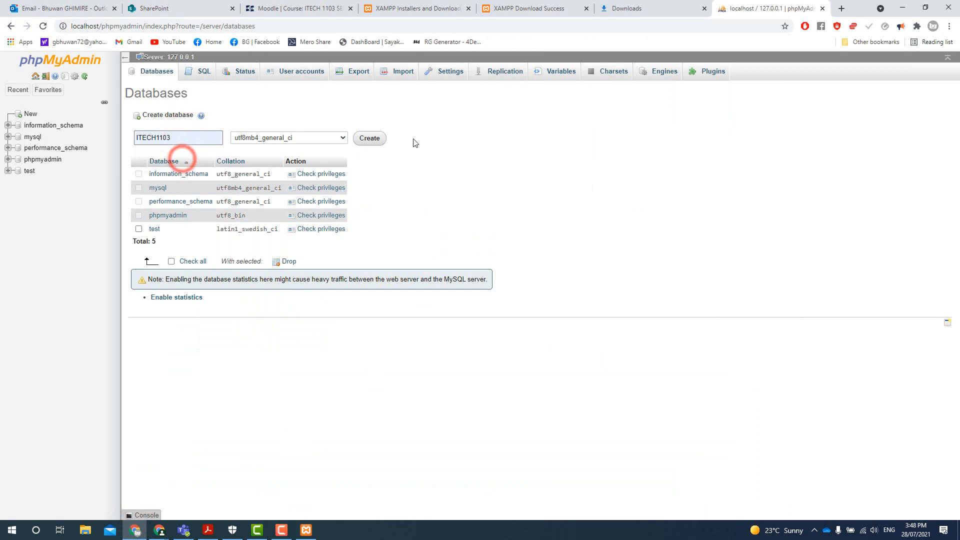
click(369, 138)
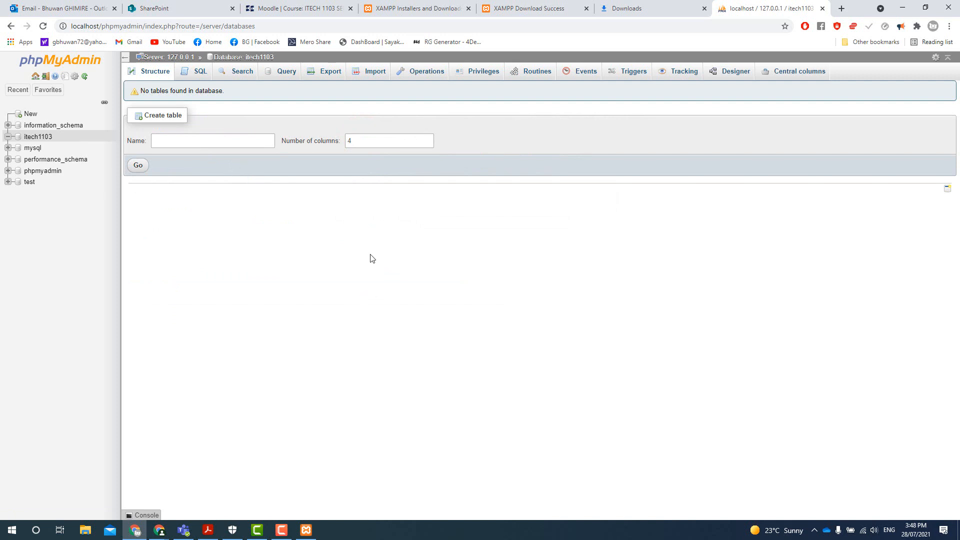
- Check the lab materials on the Moodle course page and import itech1103.txt from Downloads into the itech1103 database in SQL format
click(289, 10)
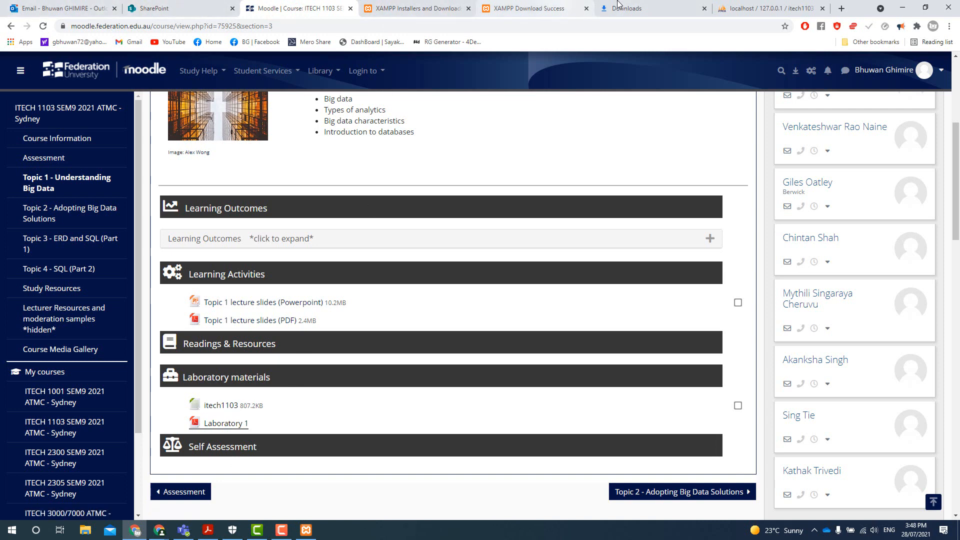
click(762, 8)
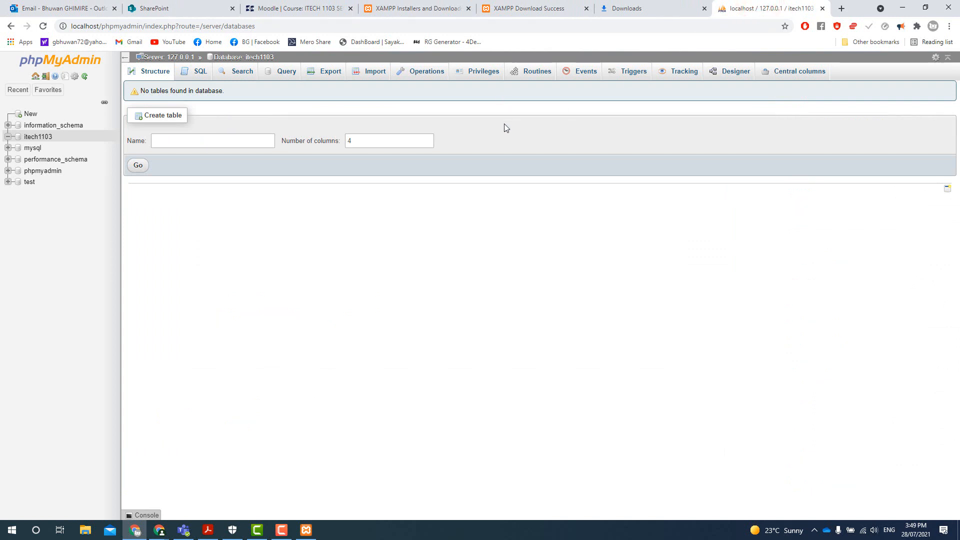
click(380, 70)
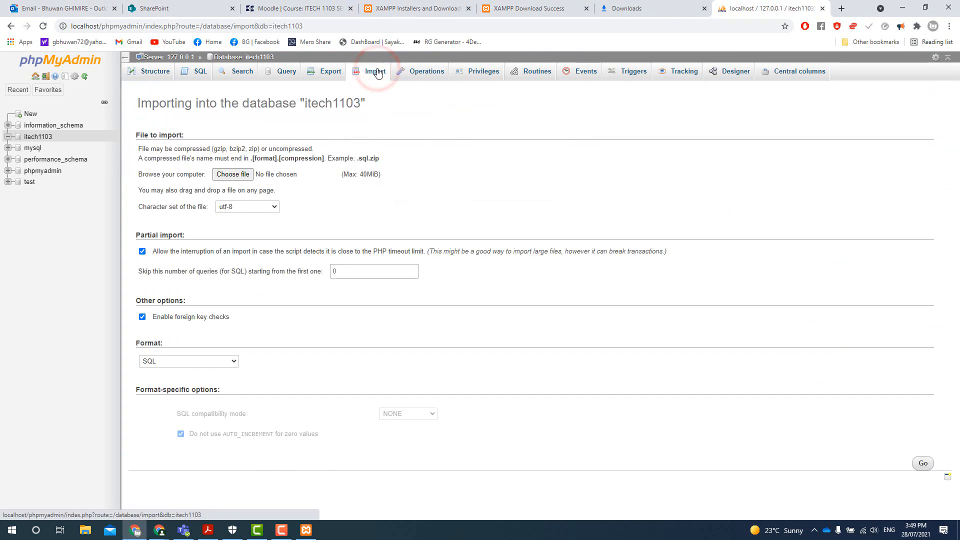
click(238, 177)
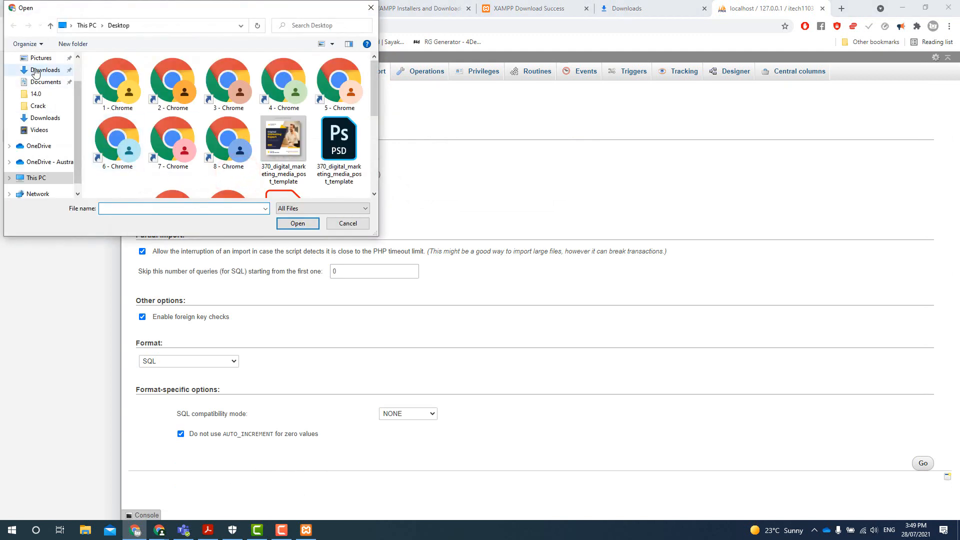
click(40, 70)
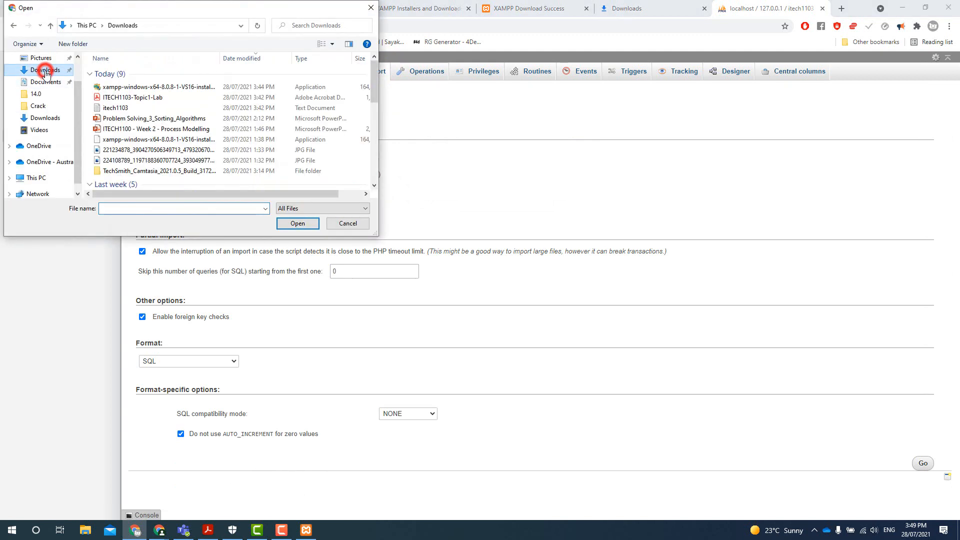
click(161, 107)
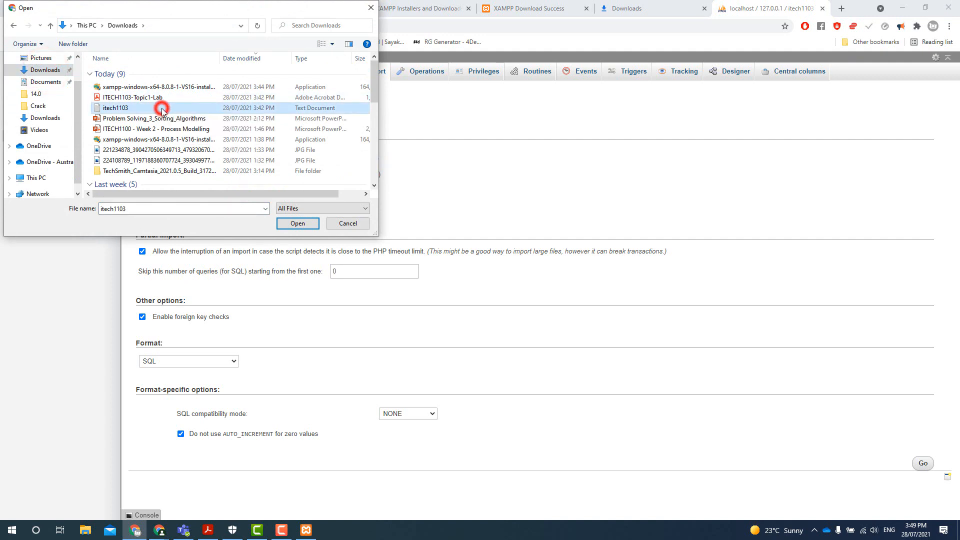
click(297, 224)
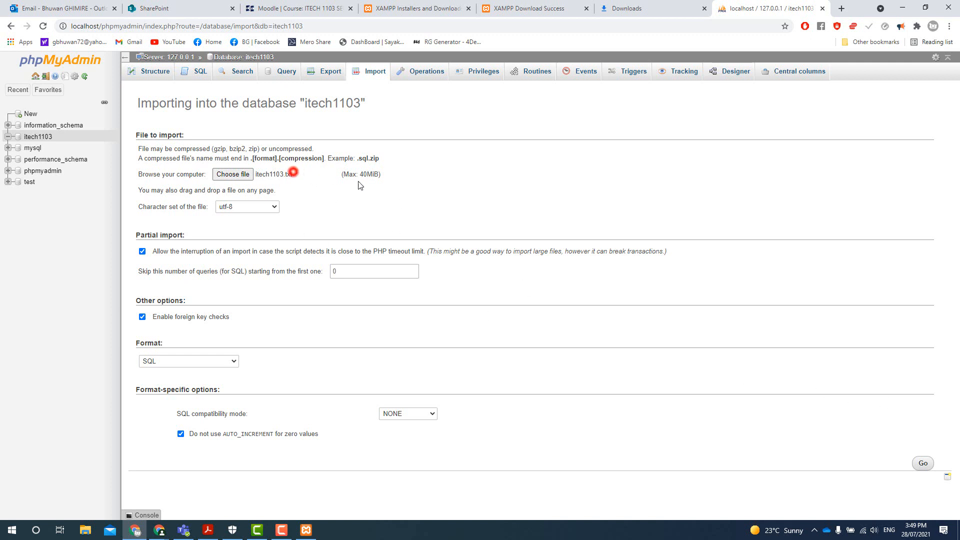
click(924, 465)
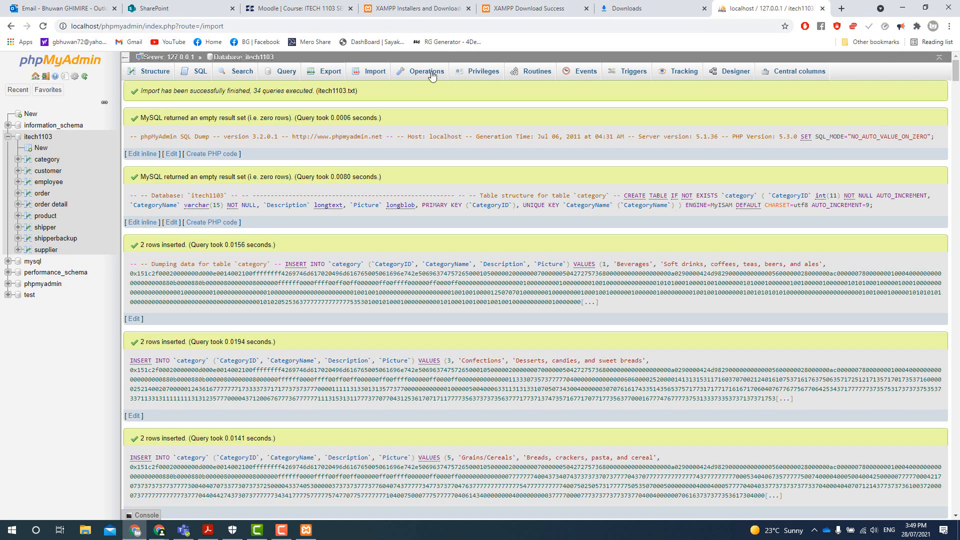
scroll(295, 136, down, 5)
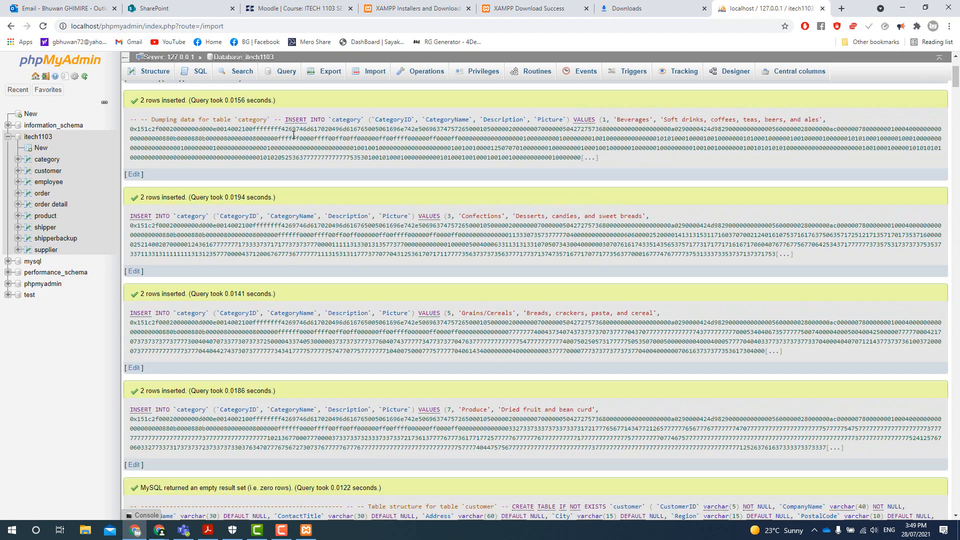
- Check the import result and the imported table list, and show the structure of the itech1103 database
scroll(277, 141, up, 5)
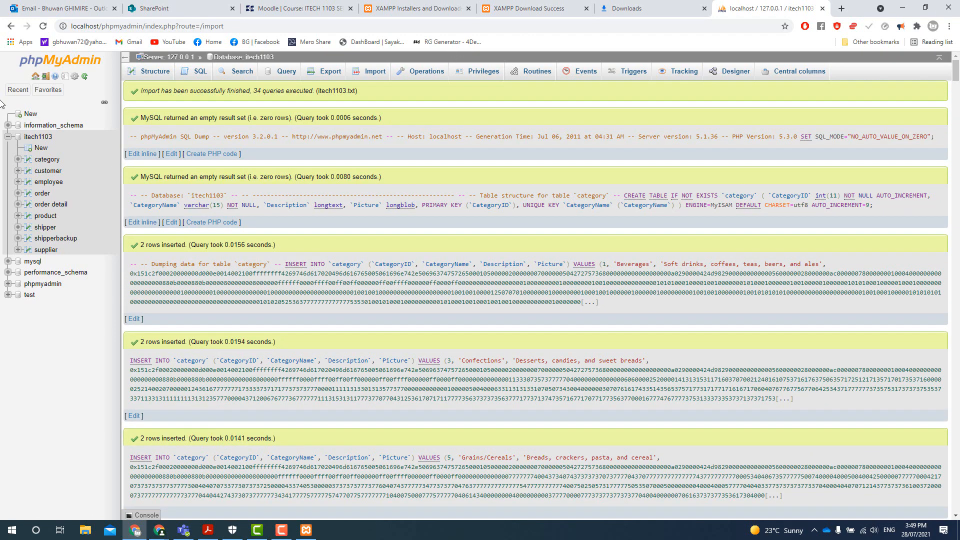
drag(2, 103, 56, 354)
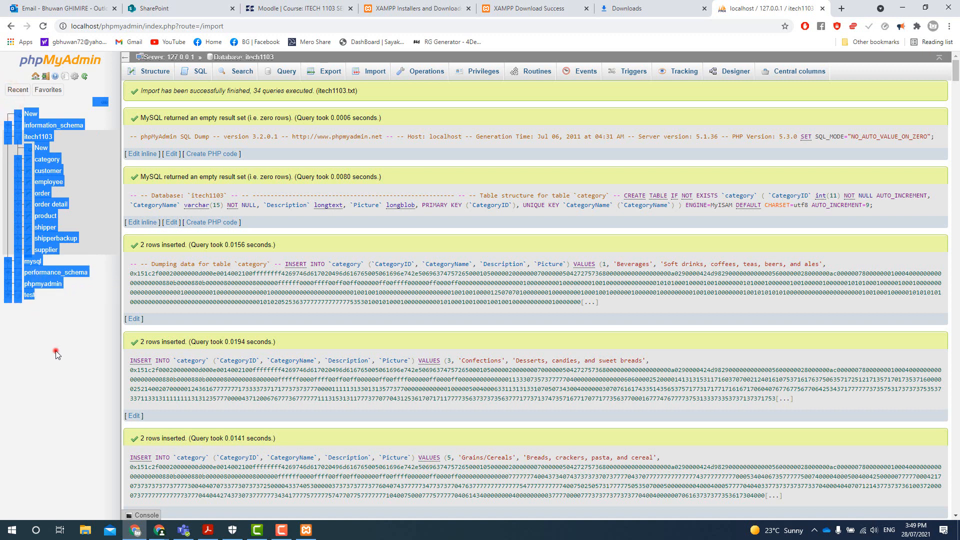
click(56, 353)
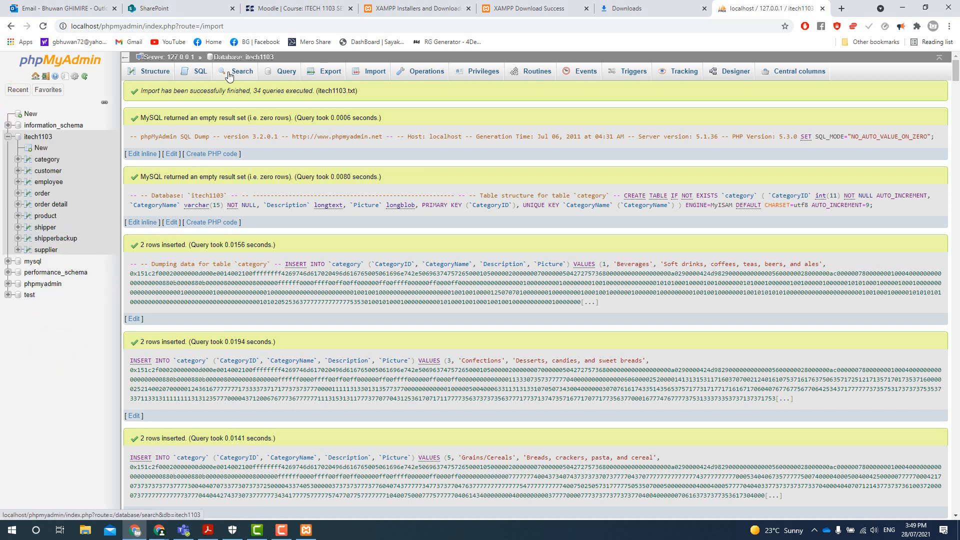
click(43, 138)
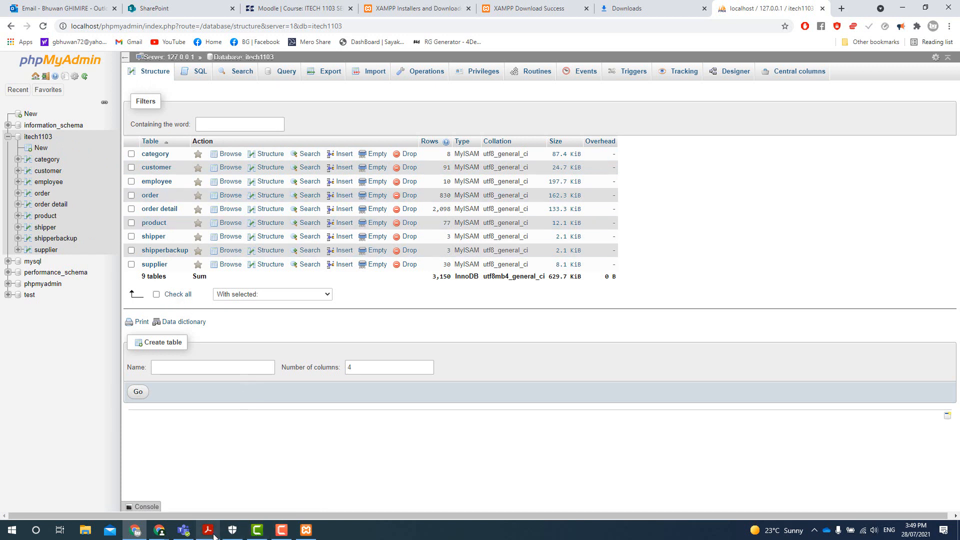
- Switch to the lab PDF in Acrobat and review Activity 3 steps 4 to 8 on importing the database
mouse_move(209, 531)
click(227, 491)
scroll(343, 337, down, 11)
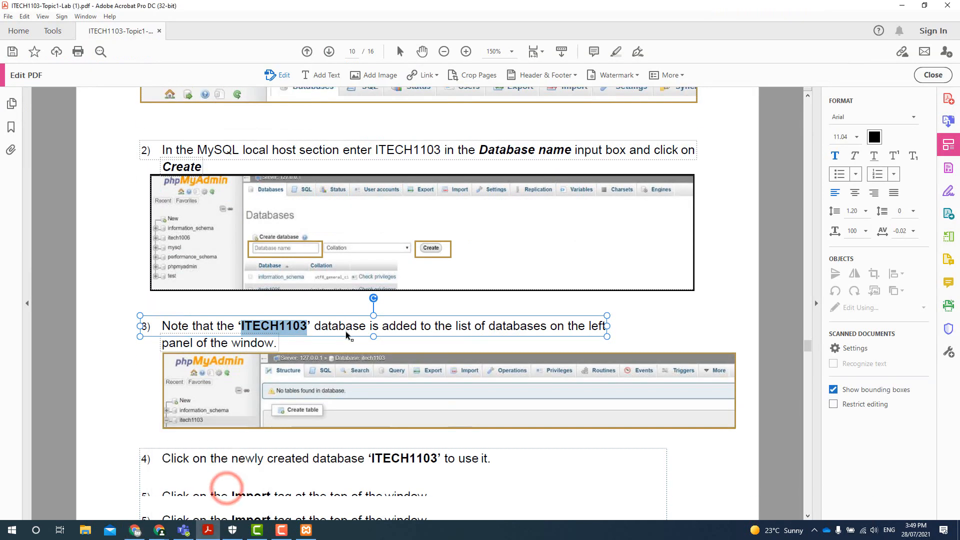
scroll(218, 251, down, 3)
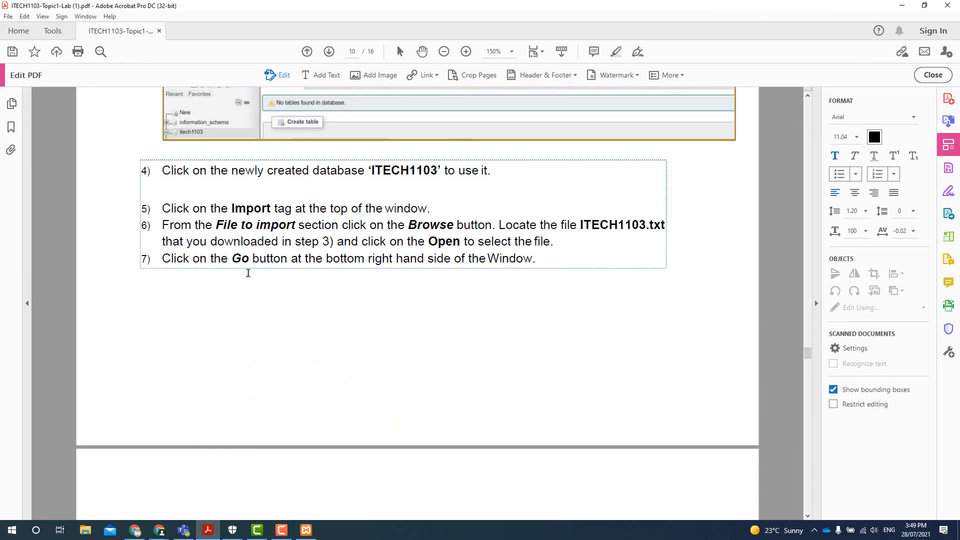
scroll(218, 243, down, 20)
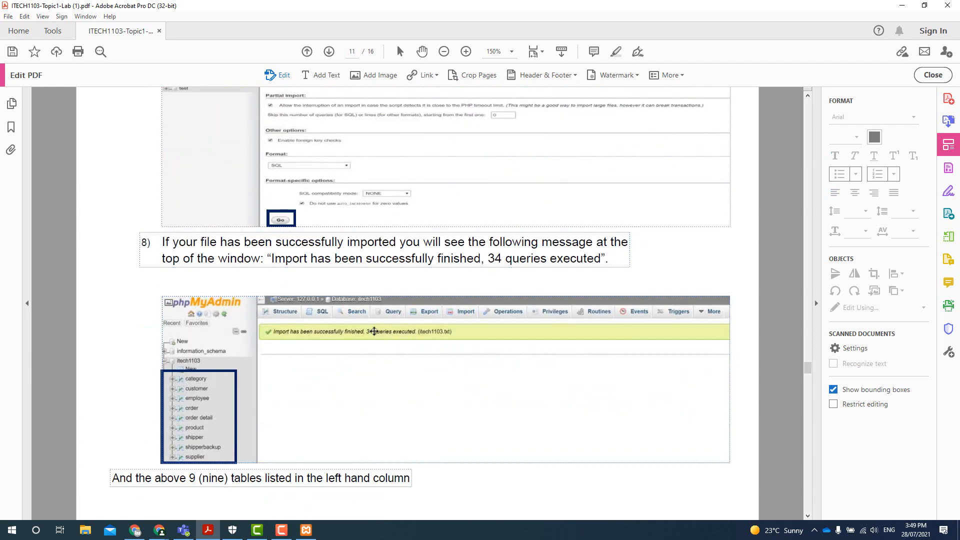
scroll(374, 332, down, 3)
scroll(380, 301, down, 20)
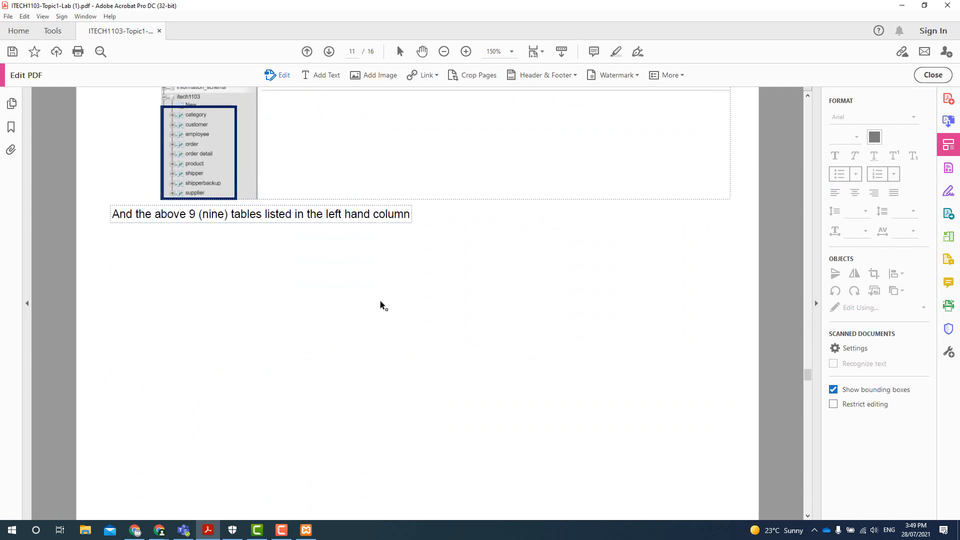
- Read steps 1 to 4 of Exporting the Database in Activity 4, including the required tables, output and format options
scroll(376, 324, down, 13)
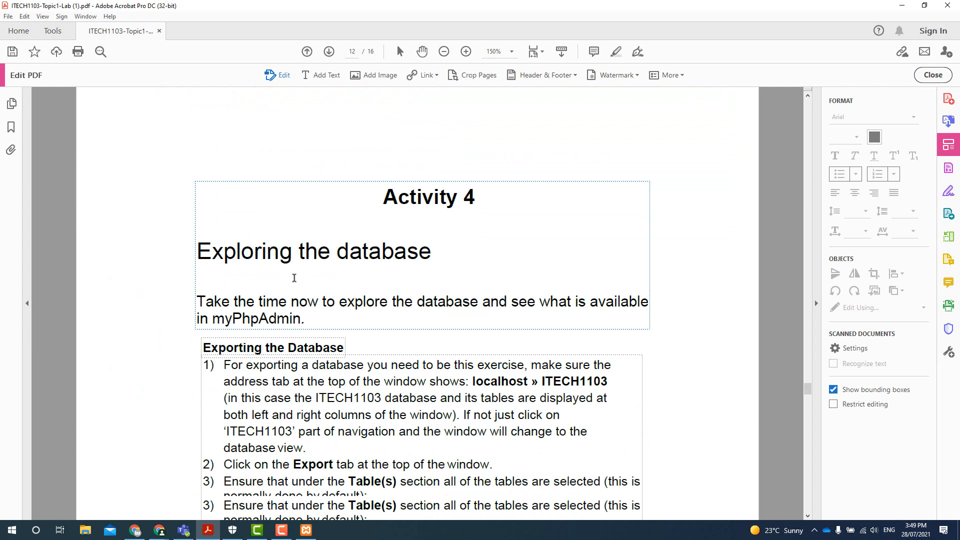
scroll(224, 217, down, 4)
scroll(291, 227, up, 3)
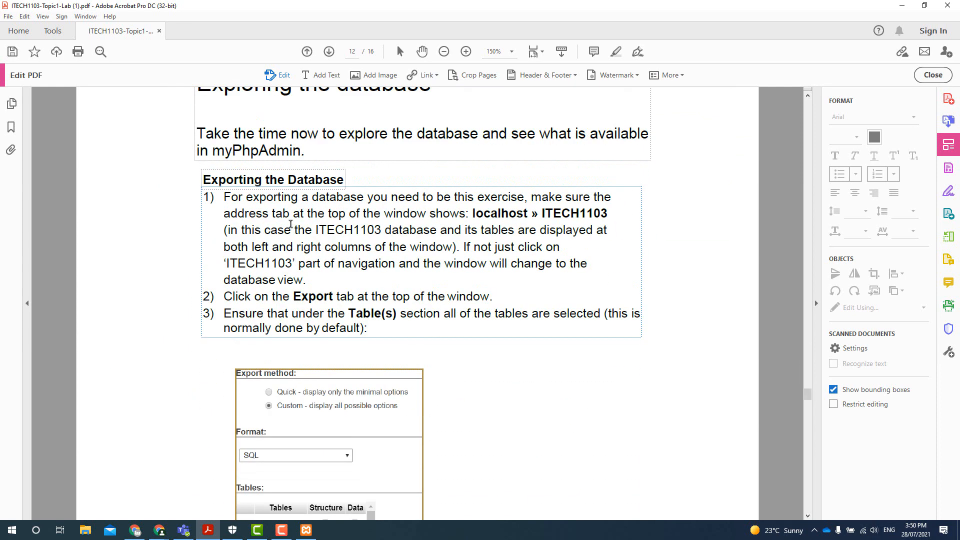
drag(222, 179, 345, 181)
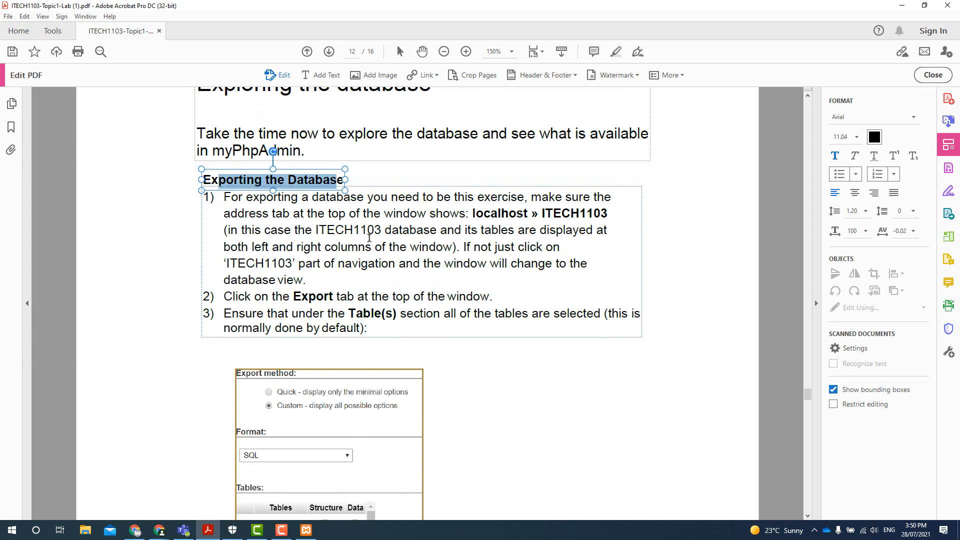
scroll(369, 238, down, 2)
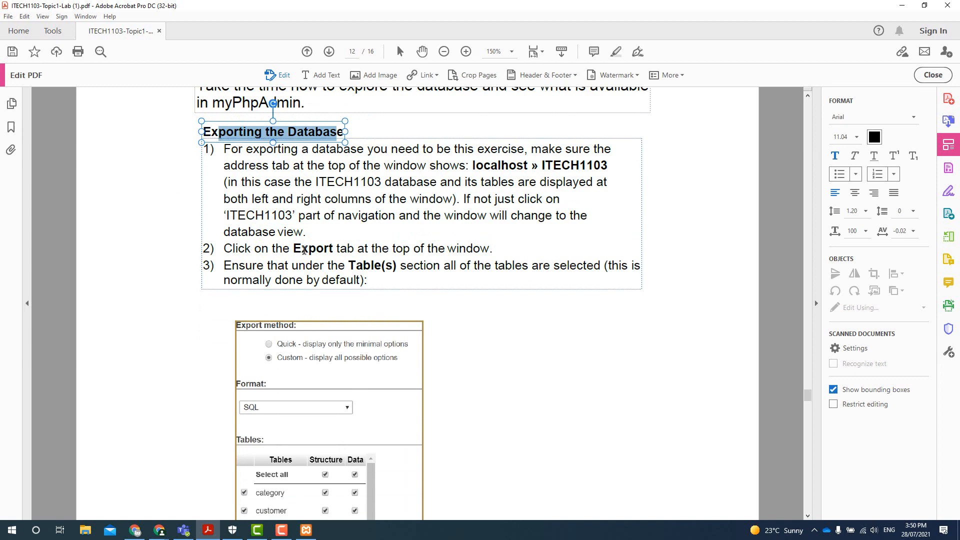
scroll(337, 297, down, 3)
scroll(302, 319, down, 9)
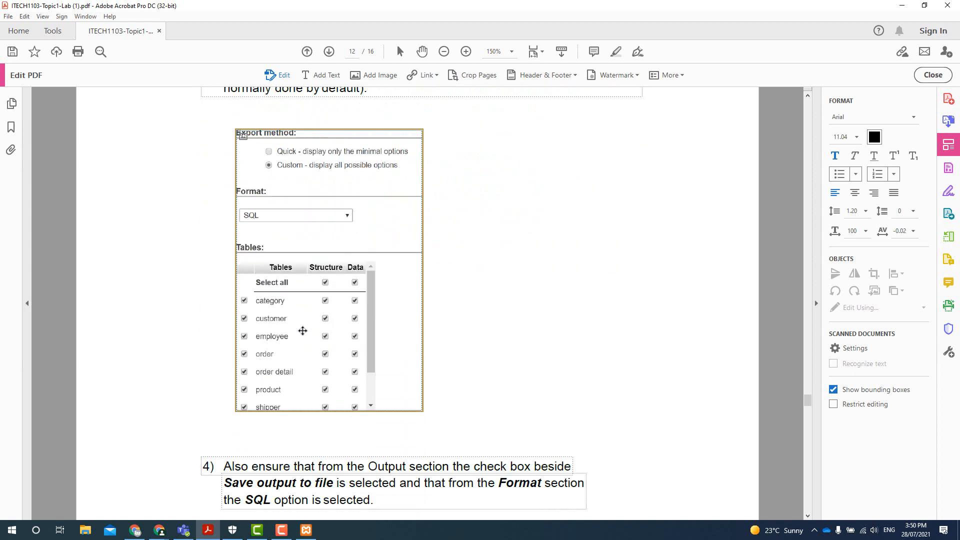
drag(282, 405, 245, 405)
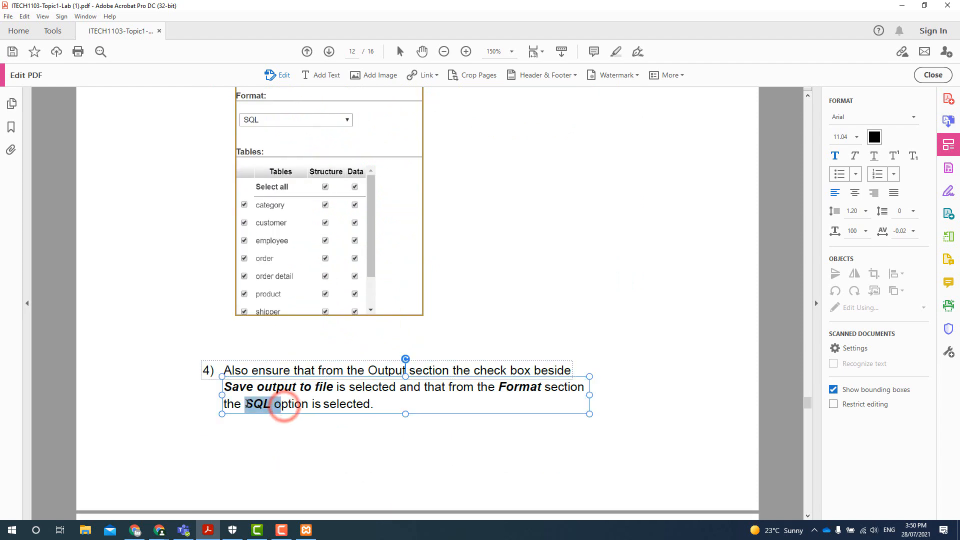
click(337, 451)
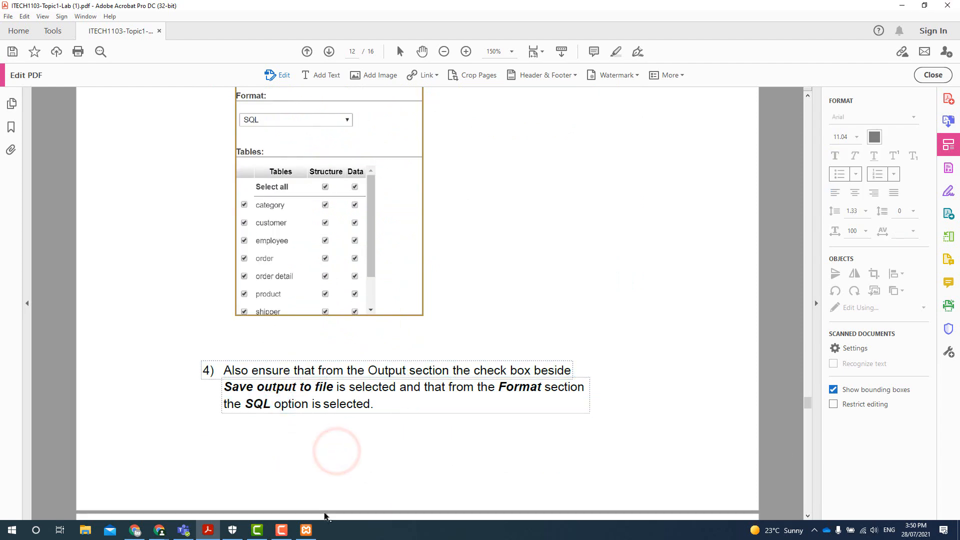
- Return to phpMyAdmin and set up an export of the itech1103 database with template name ITEC1103 and the Custom export method
click(306, 530)
click(306, 530)
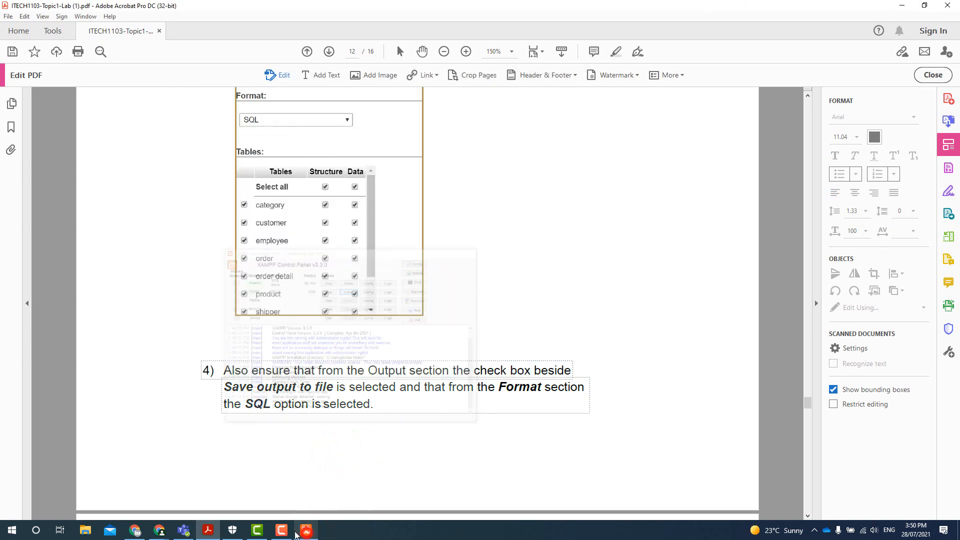
click(134, 530)
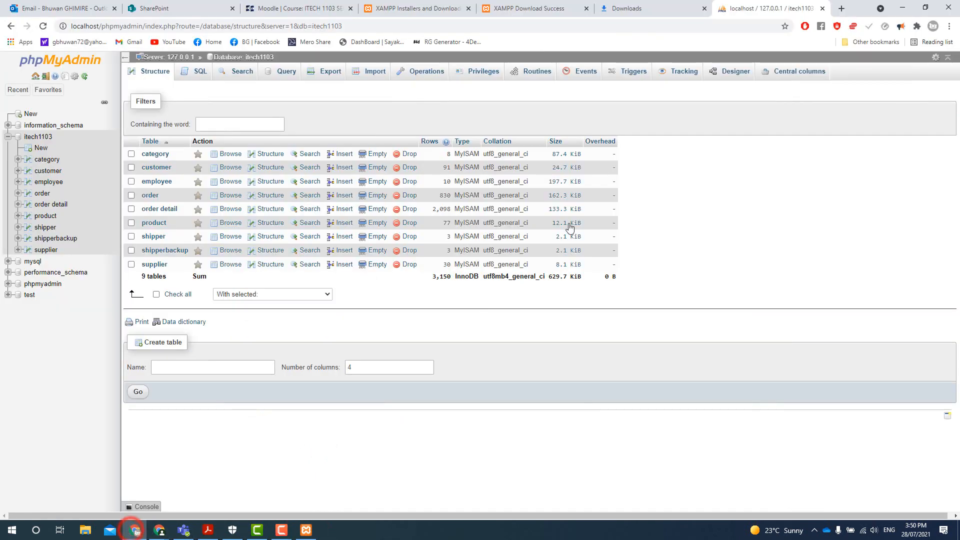
click(334, 71)
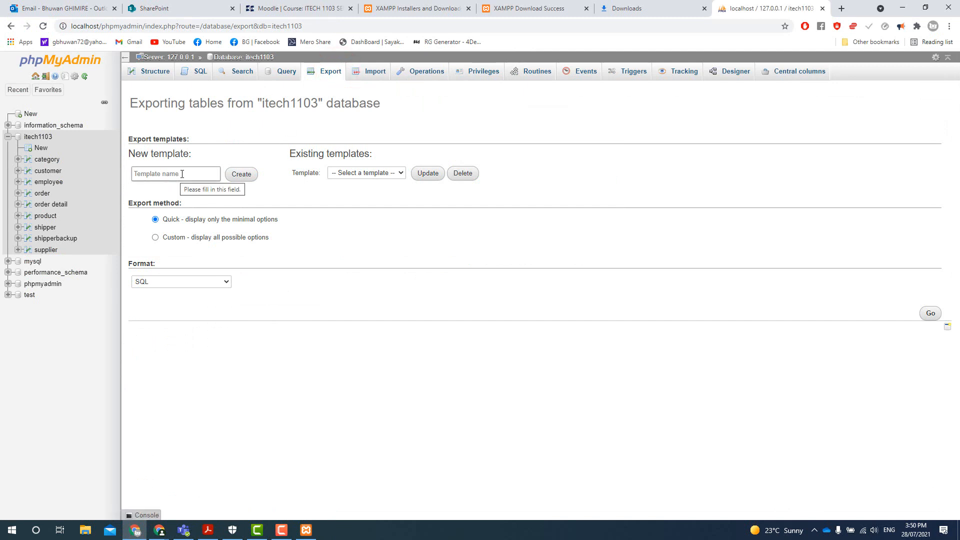
click(182, 174)
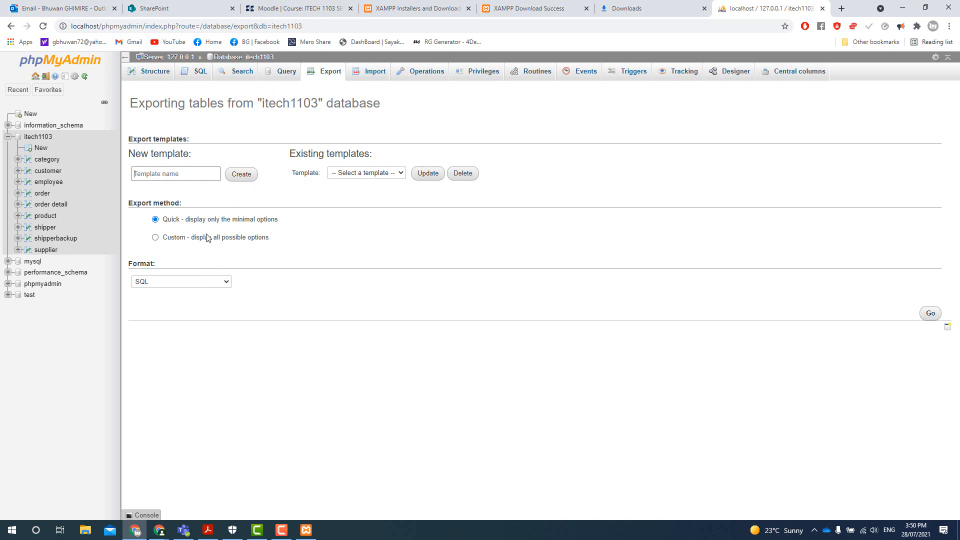
click(191, 178)
click(155, 238)
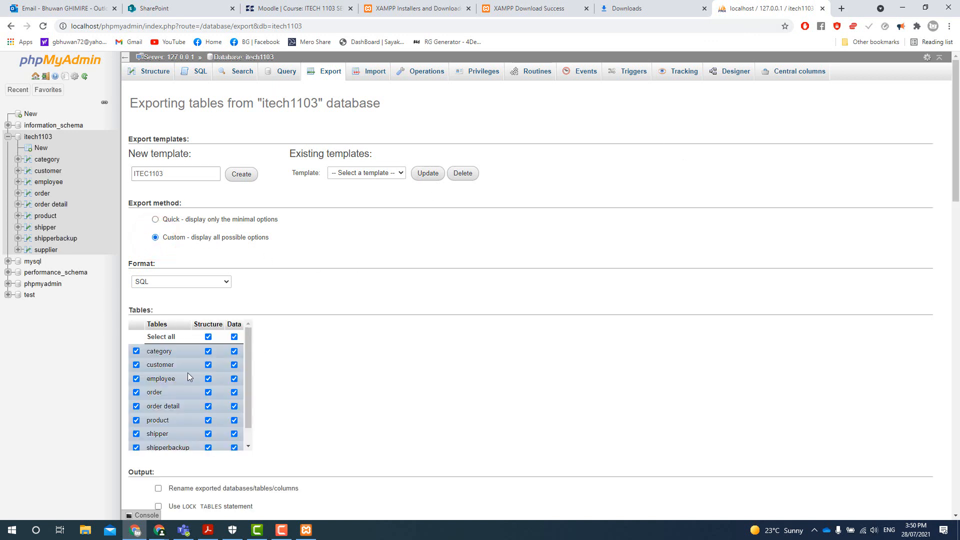
- Check the table selection, keep the SQL format and saving output to a file, and export the itech1103 database
scroll(187, 373, down, 1)
scroll(193, 375, down, 3)
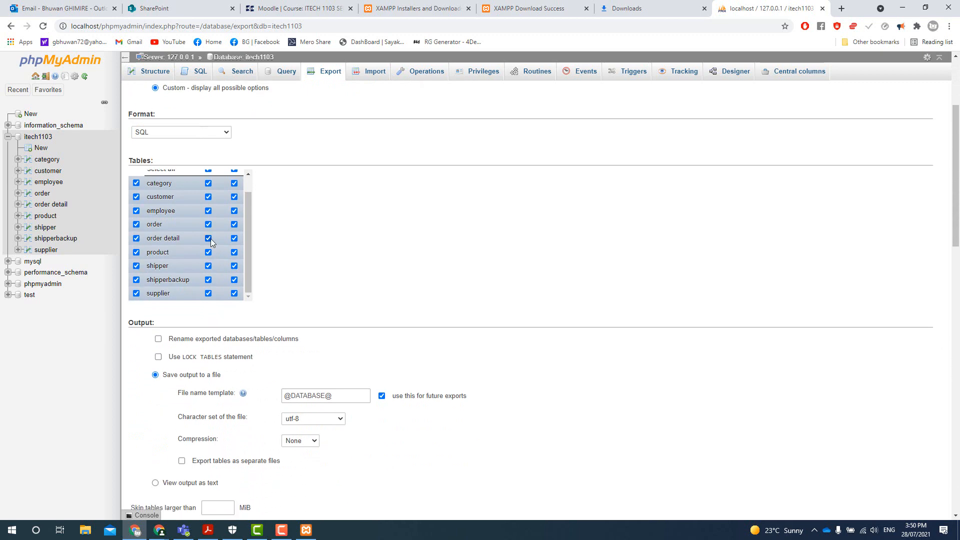
click(158, 133)
click(157, 131)
scroll(515, 416, down, 3)
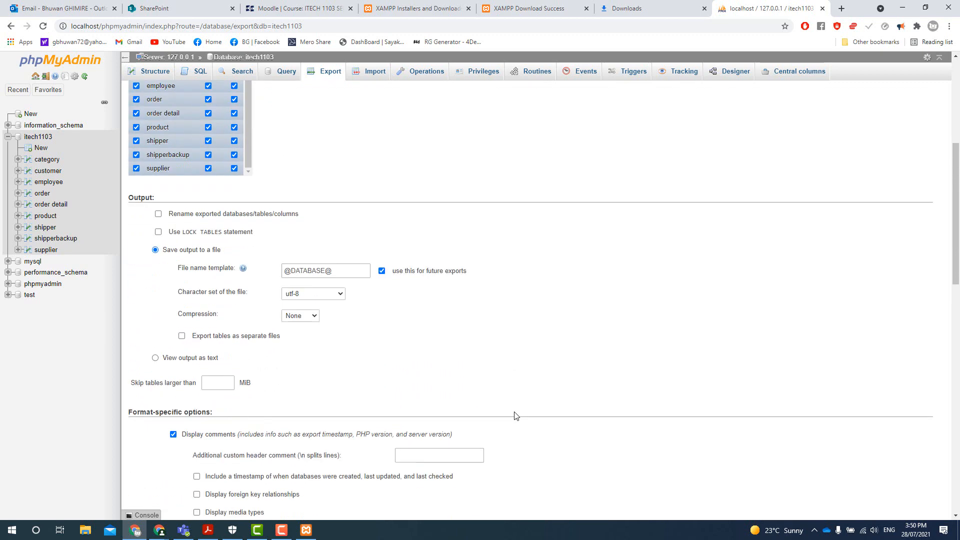
scroll(515, 416, down, 17)
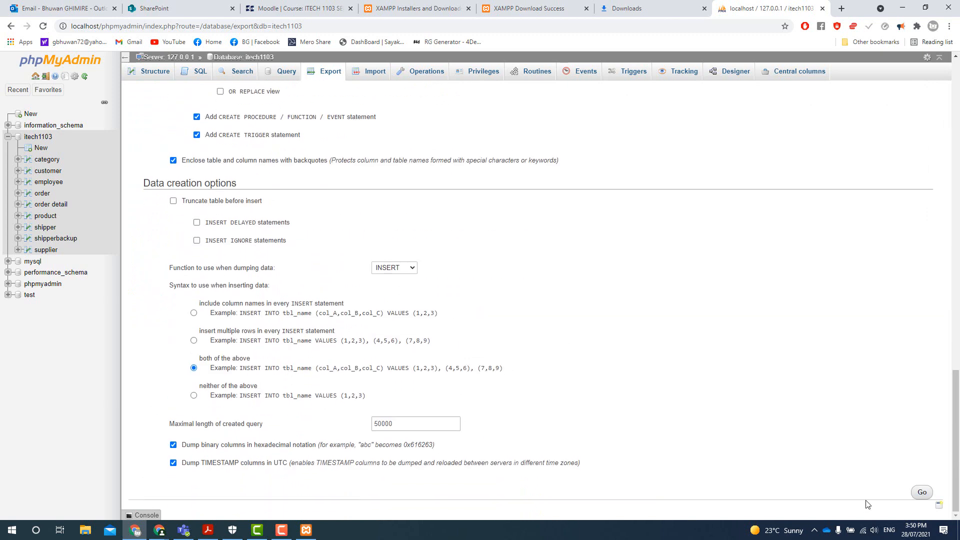
click(922, 494)
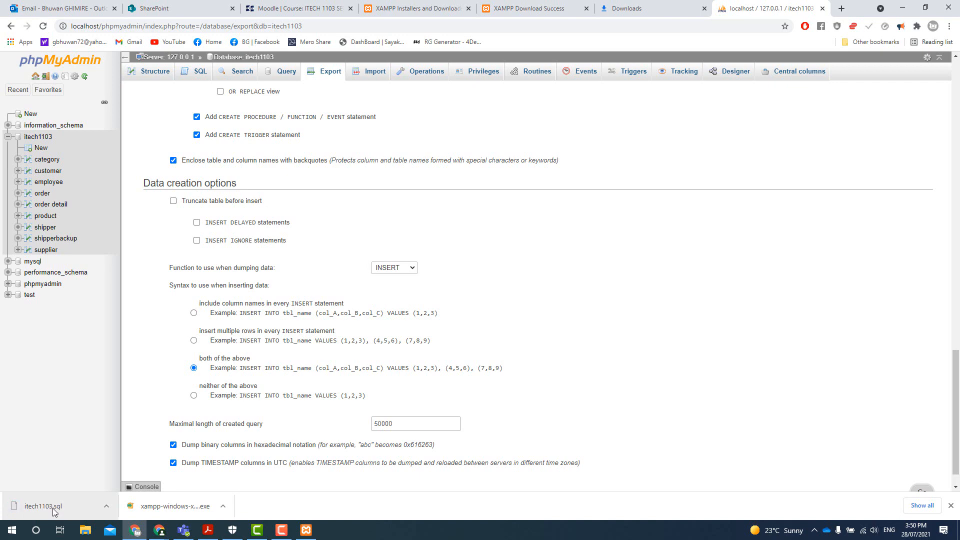
- Switch to the lab PDF and review the export instructions in Activity 4, including steps 5 to 7 and their notes
click(208, 531)
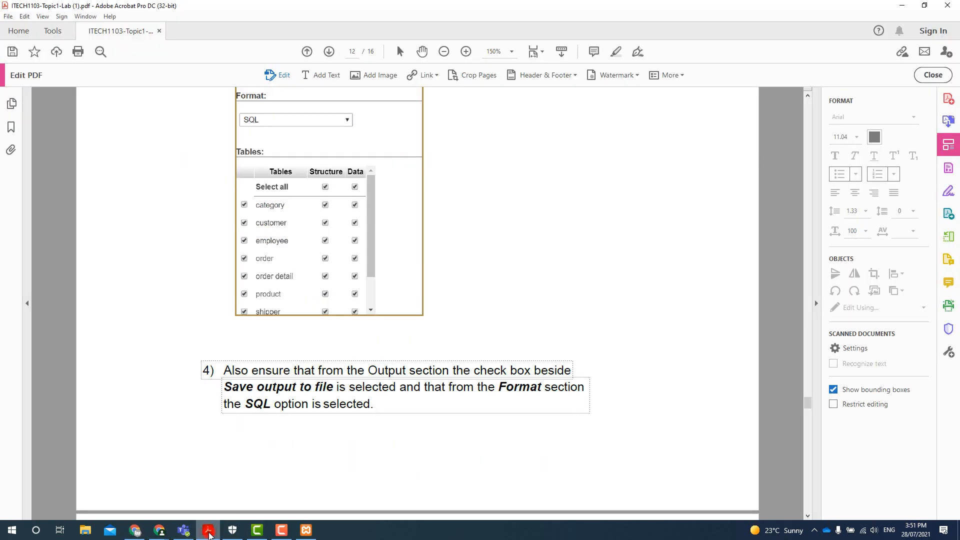
scroll(392, 326, down, 10)
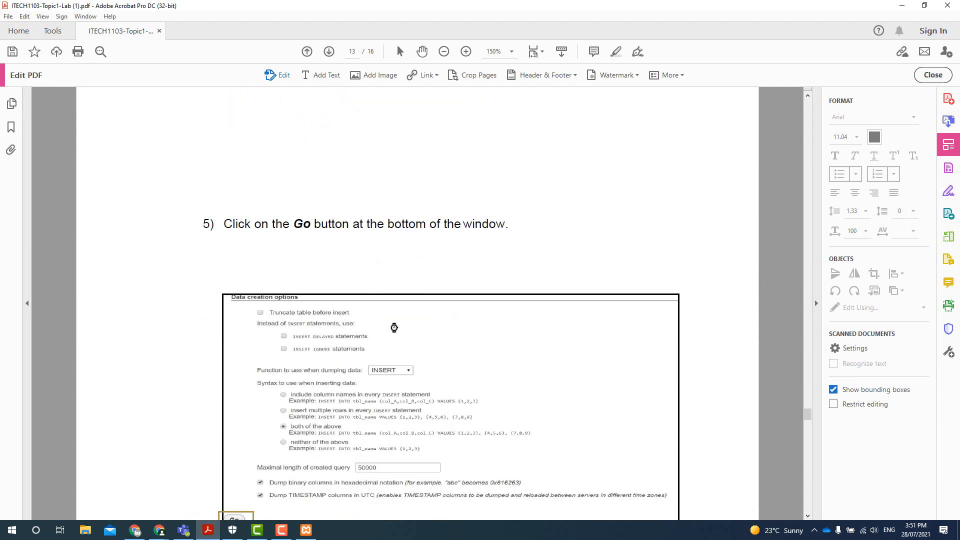
scroll(394, 327, down, 8)
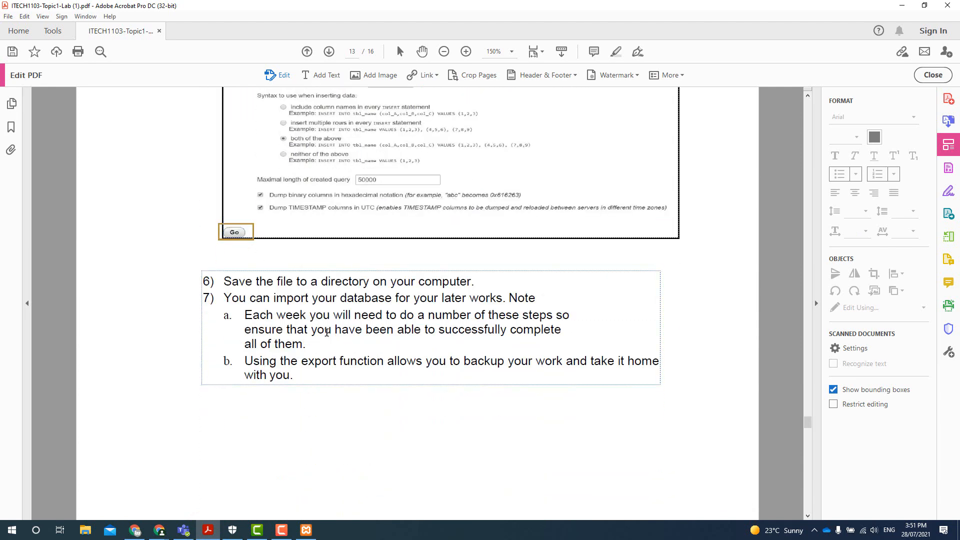
scroll(326, 332, down, 2)
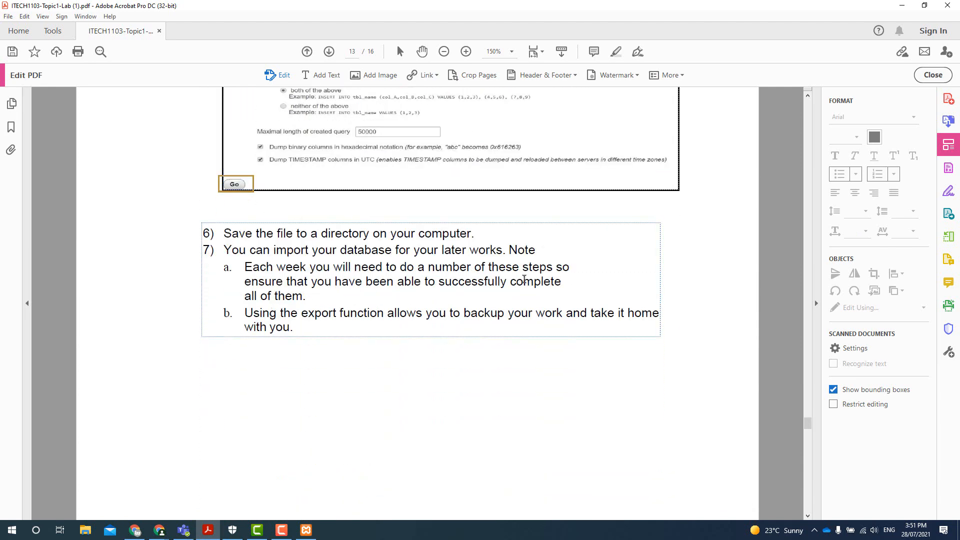
scroll(427, 300, down, 10)
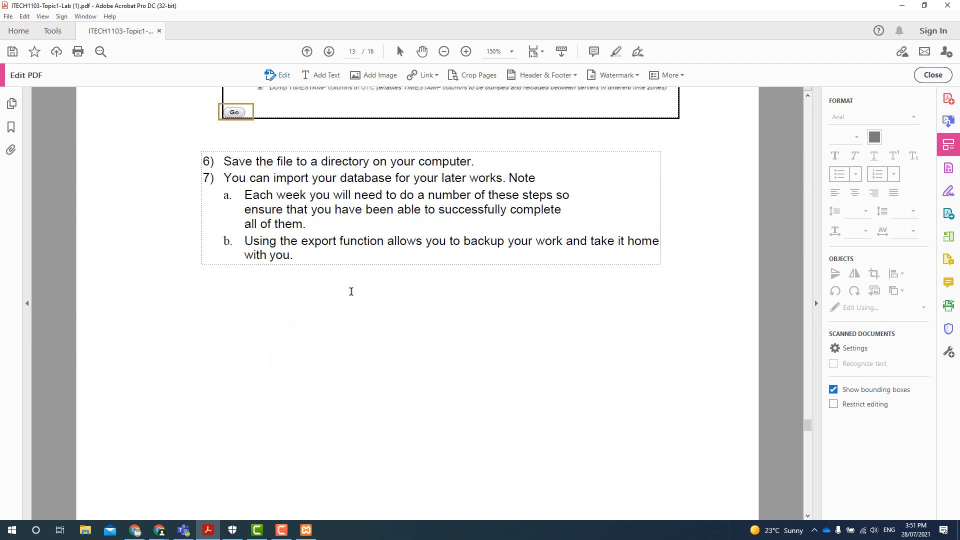
scroll(351, 293, down, 6)
scroll(351, 293, up, 20)
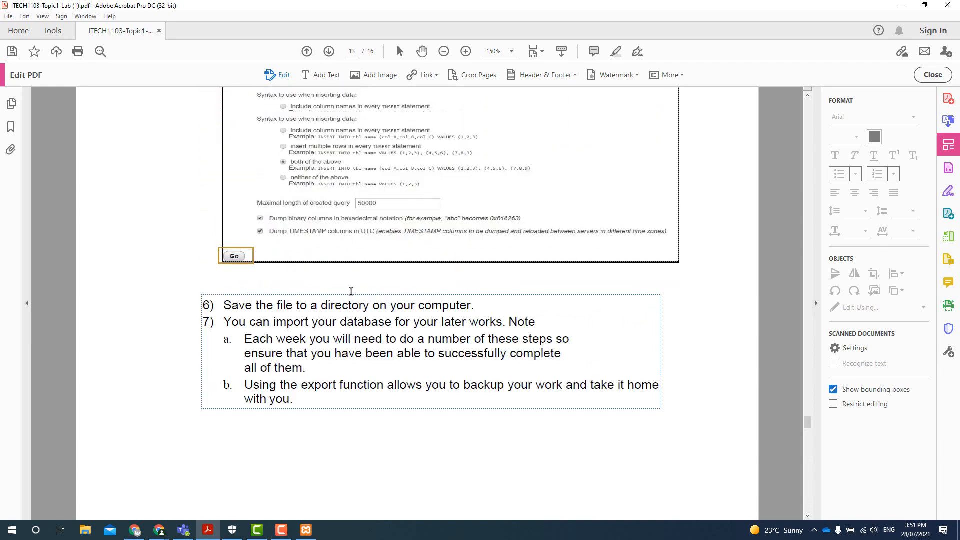
scroll(351, 294, up, 17)
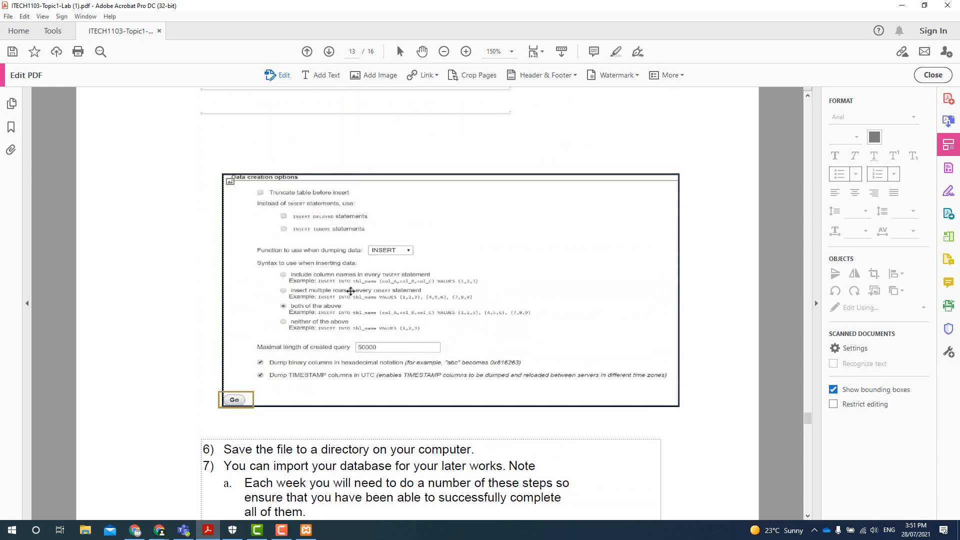
scroll(351, 294, up, 18)
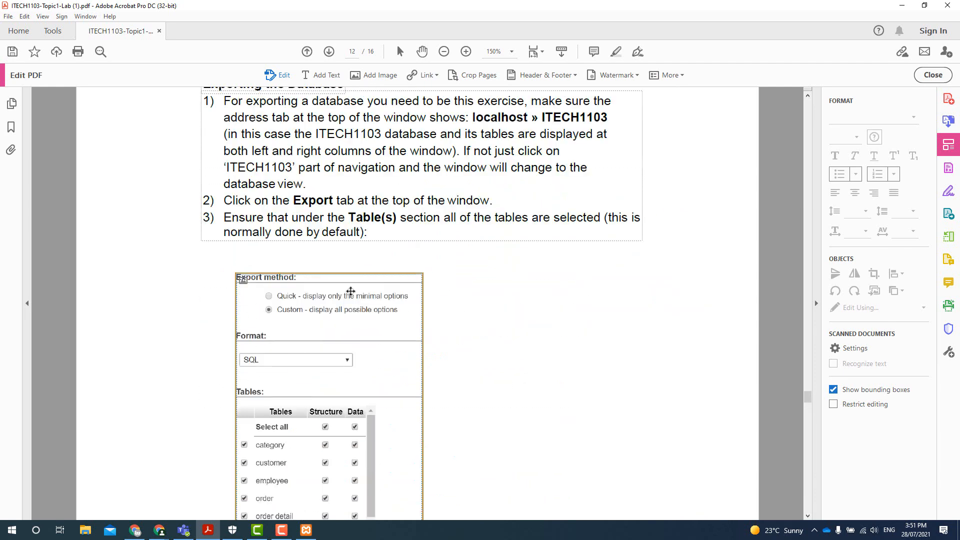
scroll(351, 293, up, 14)
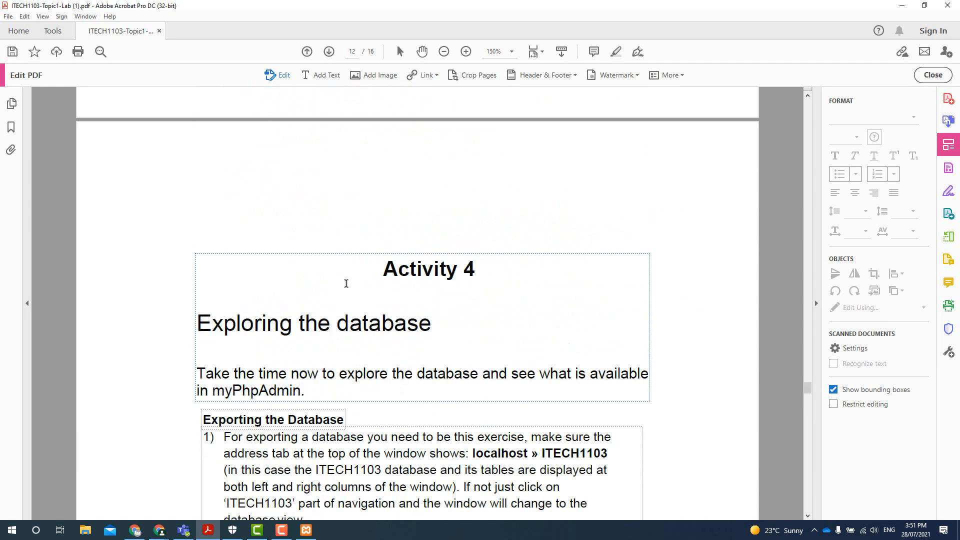